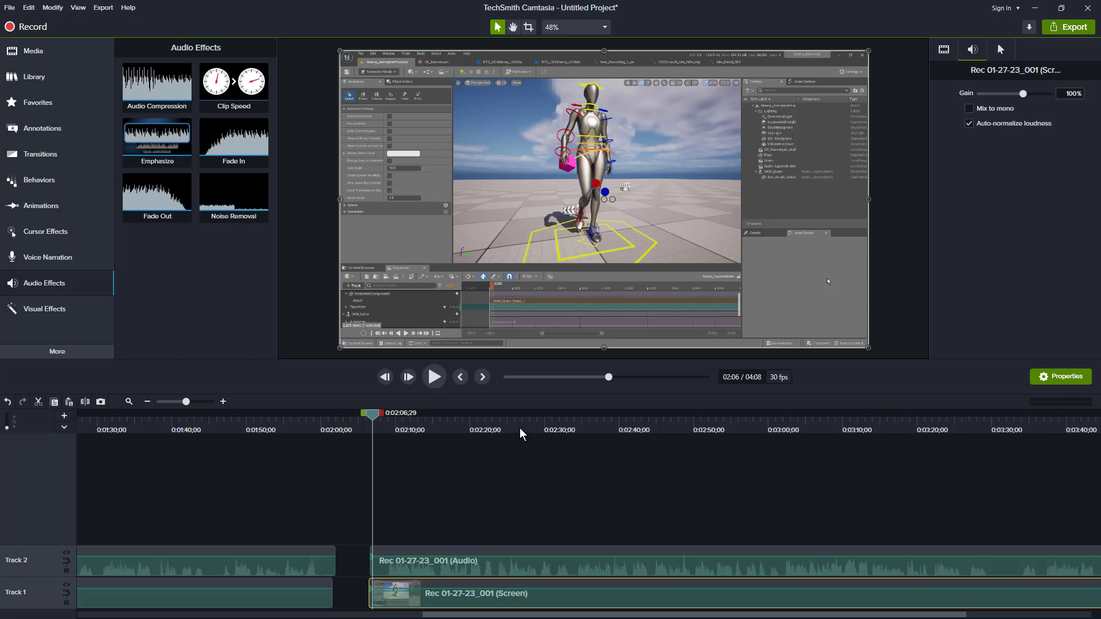
Move the playhead to about 3:15, select the Track 2 audio clip, and zoom in.
left_click_drag(374, 420, 989, 452)
left_click(845, 564)
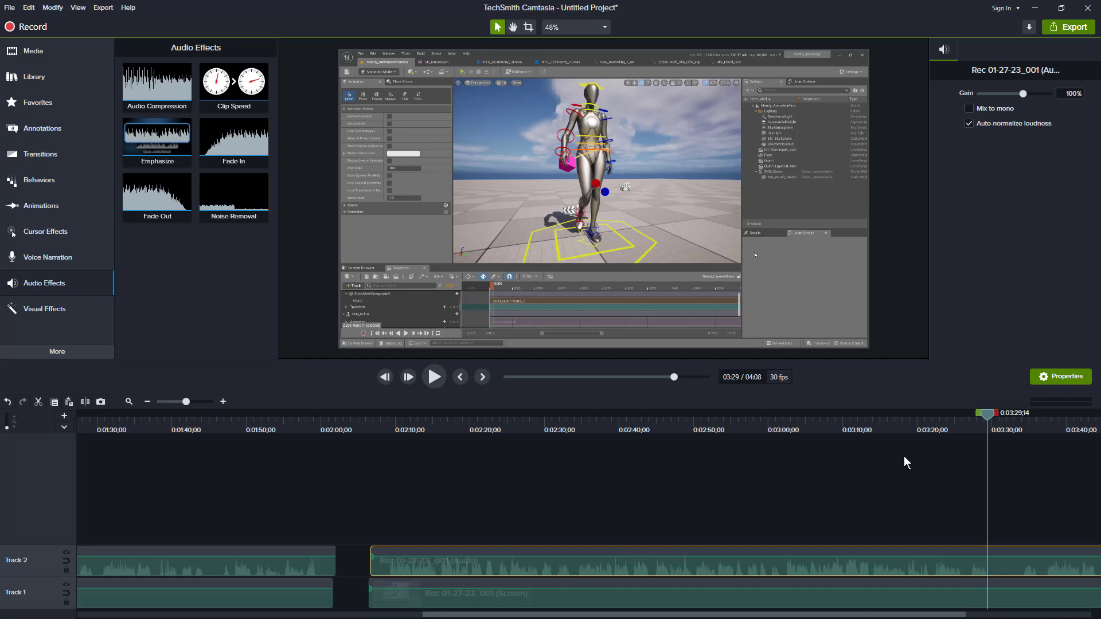
left_click(223, 401)
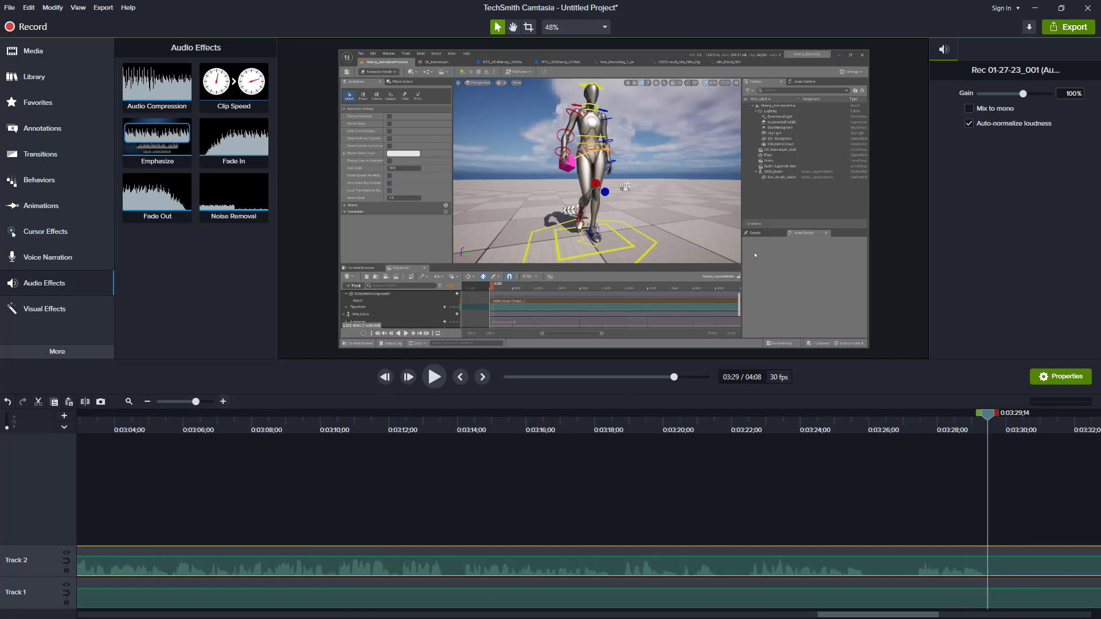
left_click_drag(888, 616, 920, 617)
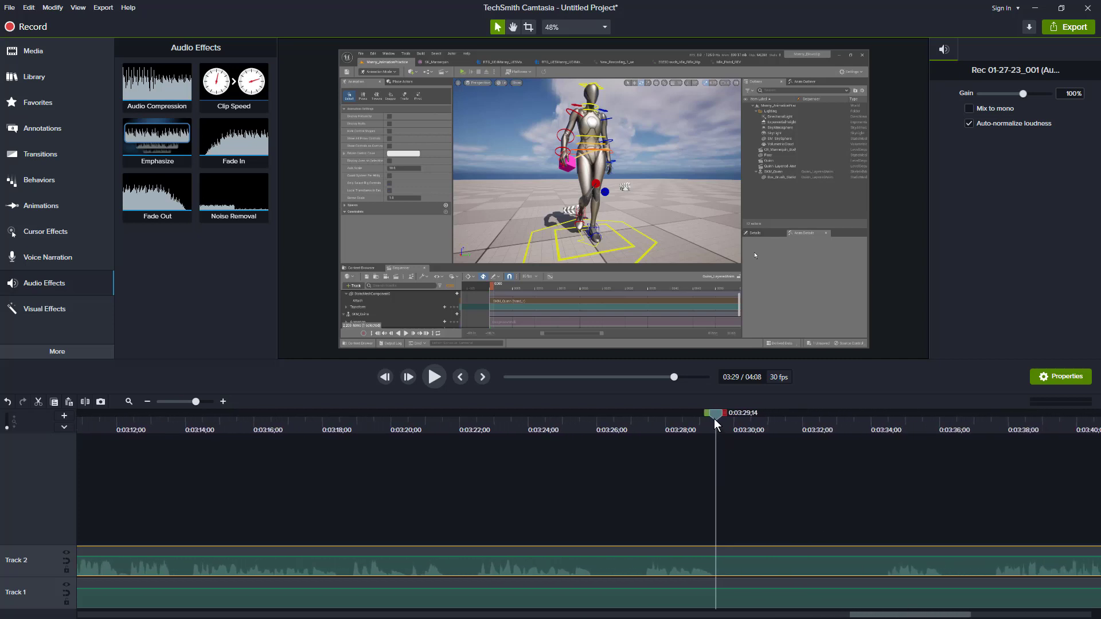
Mark the audio from 3:29;14 to about 3:34 and play it back twice.
left_click(436, 376)
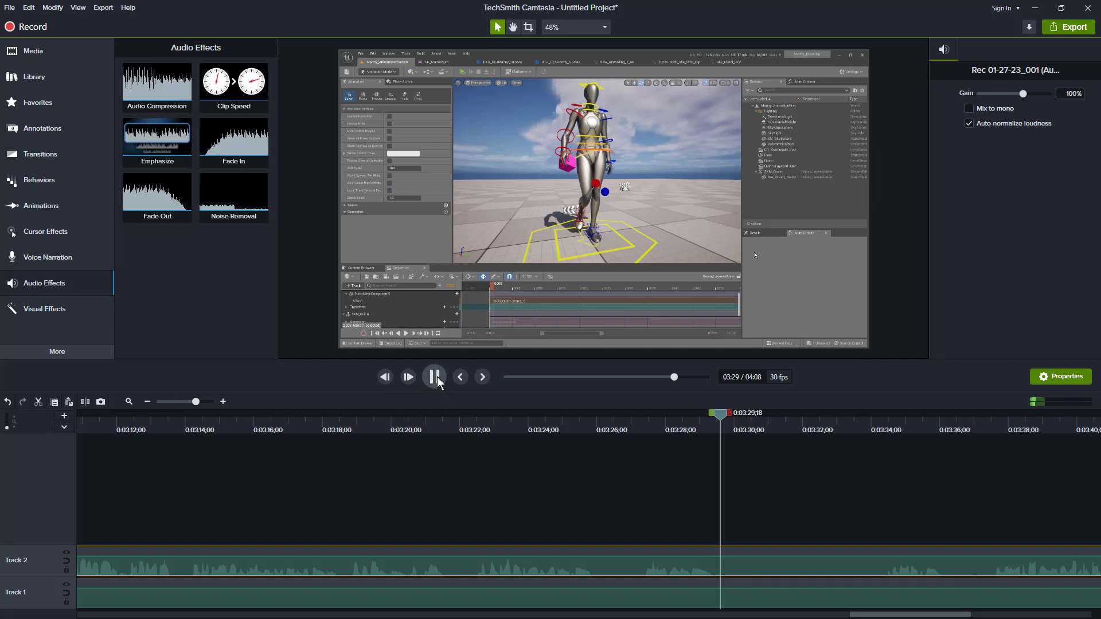
left_click(437, 379)
left_click_drag(788, 417, 718, 428)
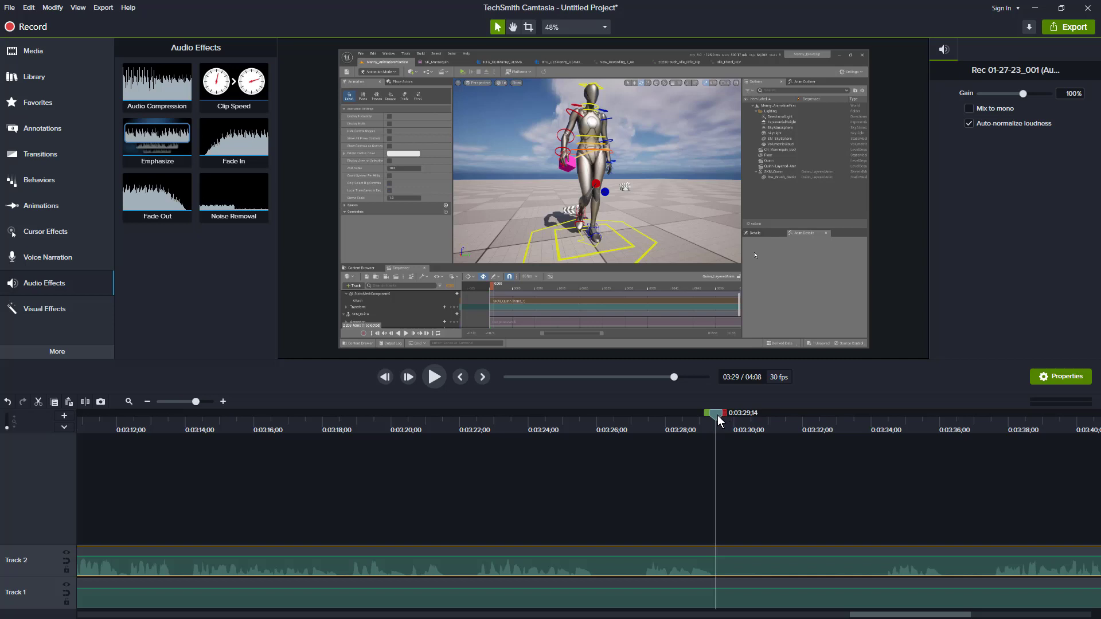
left_click_drag(725, 416, 892, 437)
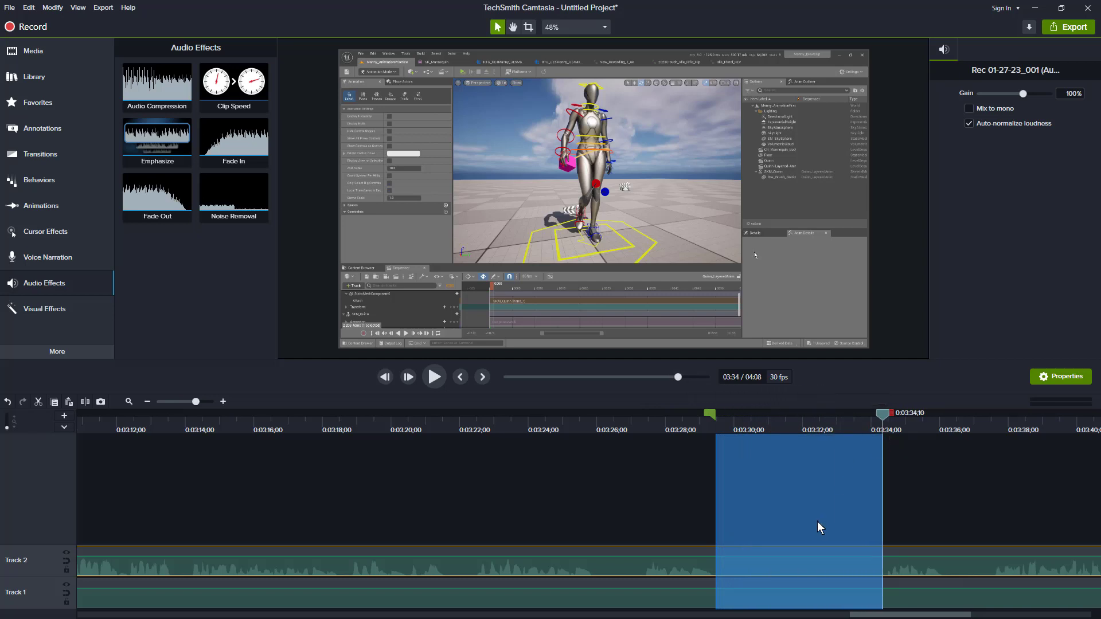
left_click(434, 378)
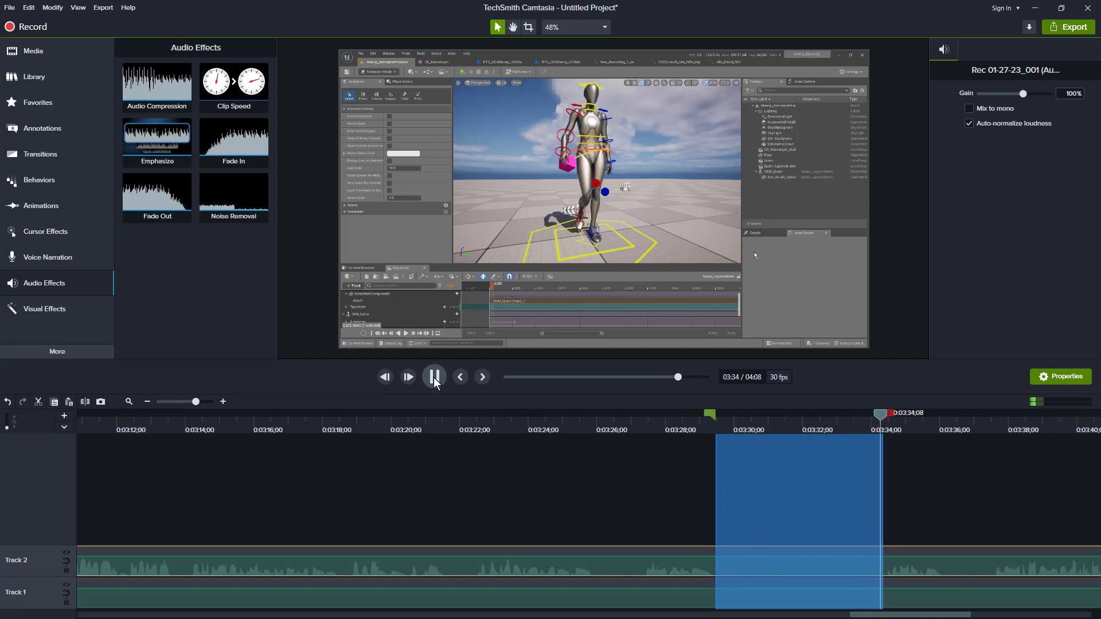
left_click(434, 378)
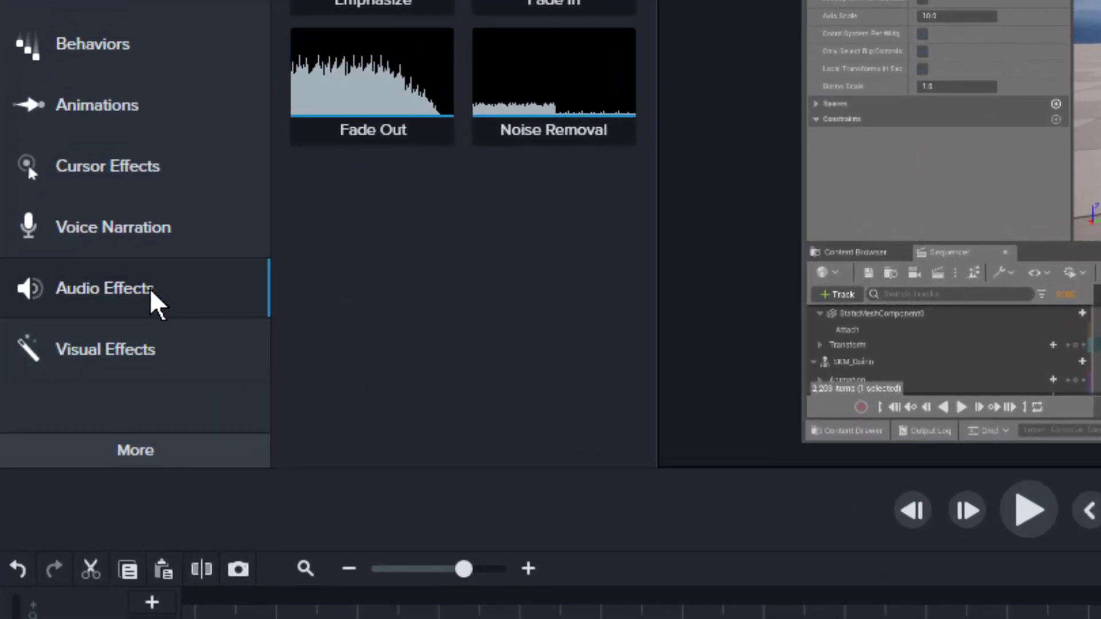
Add the Noise Removal effect to the Track 2 audio clip.
left_click(197, 301)
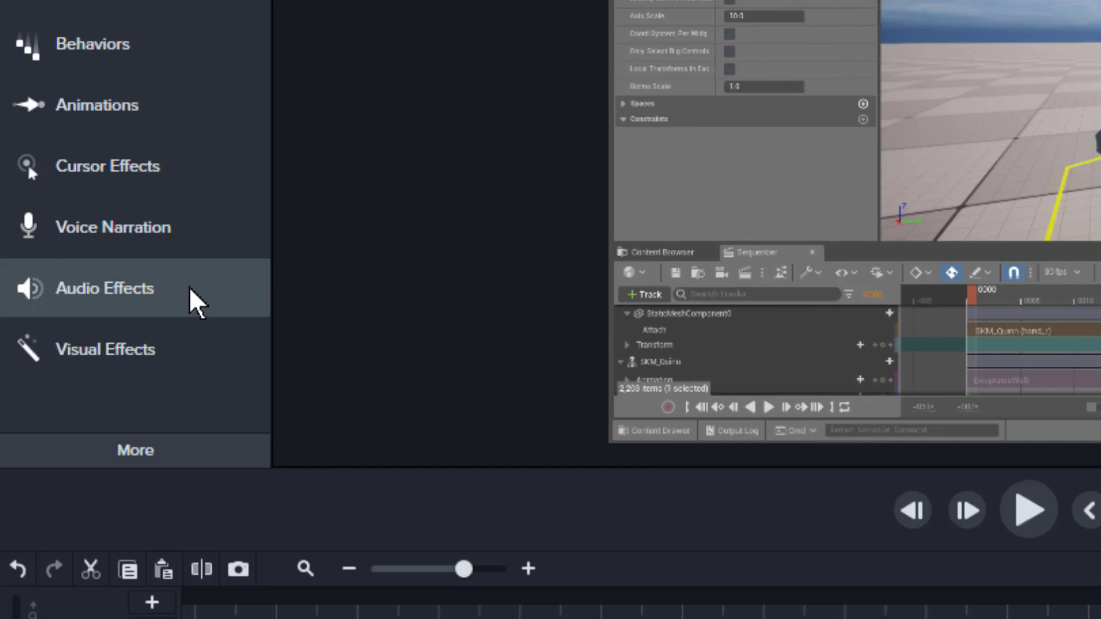
left_click(197, 302)
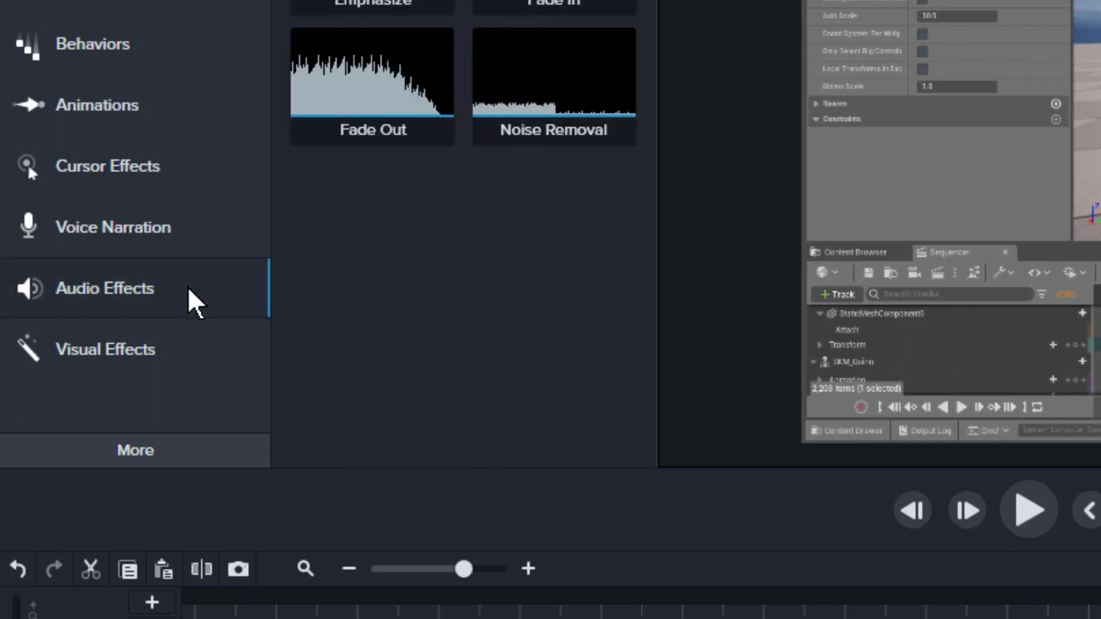
mouse_move(554, 86)
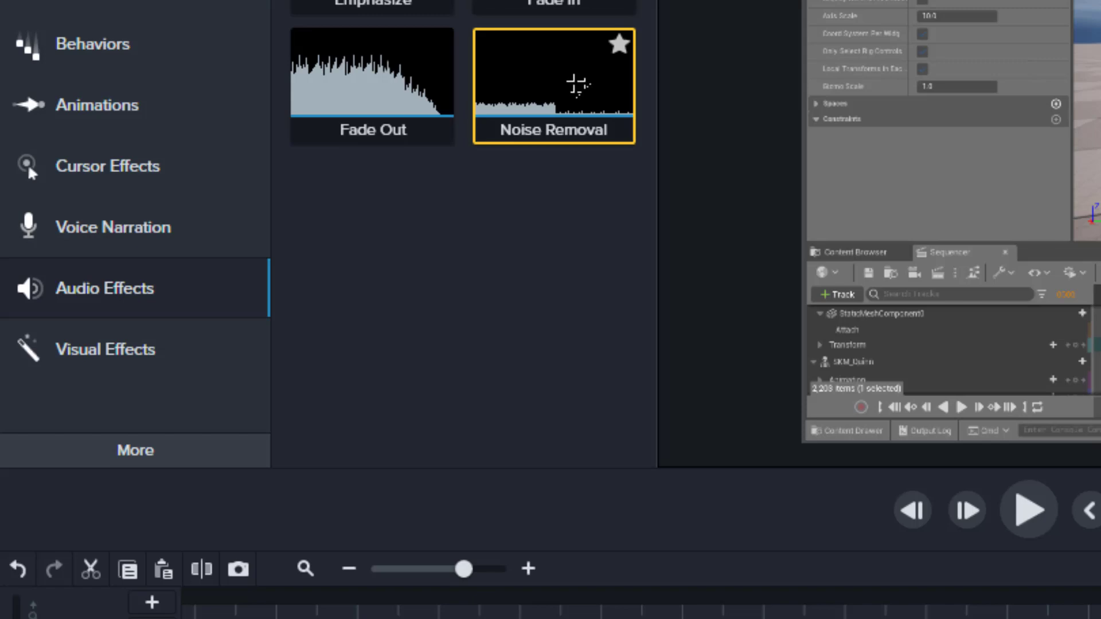
right_click(578, 82)
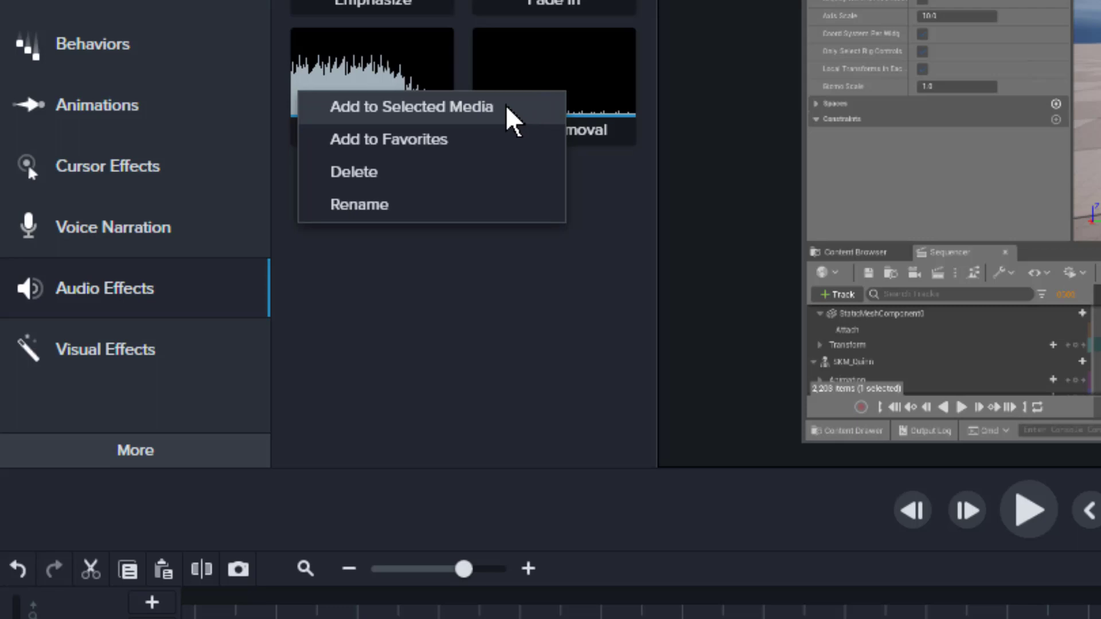
left_click(511, 119)
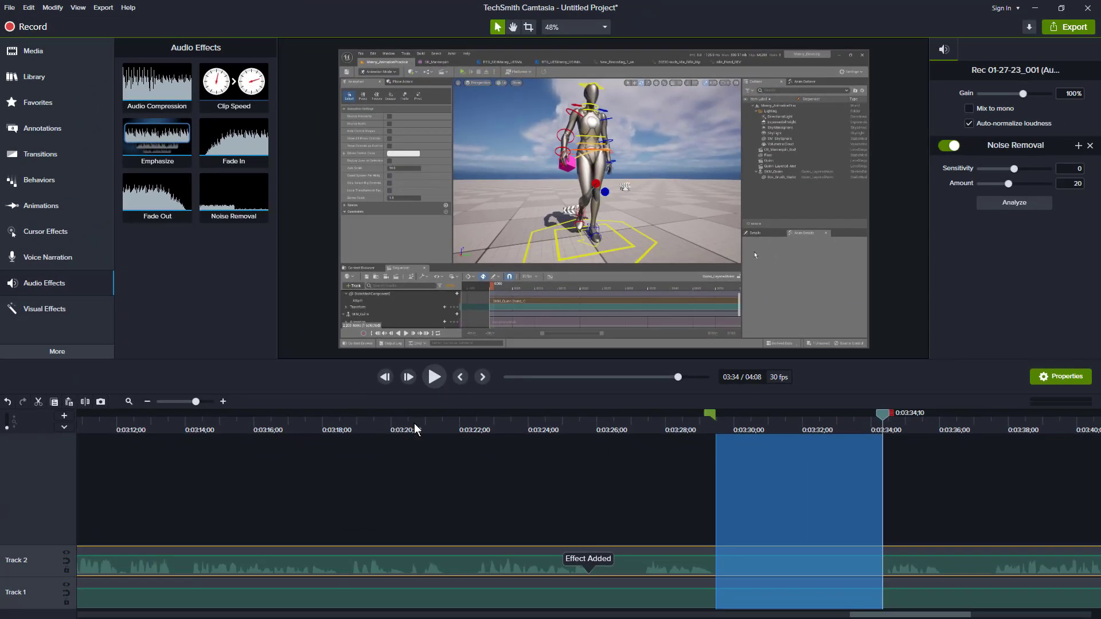
left_click(437, 382)
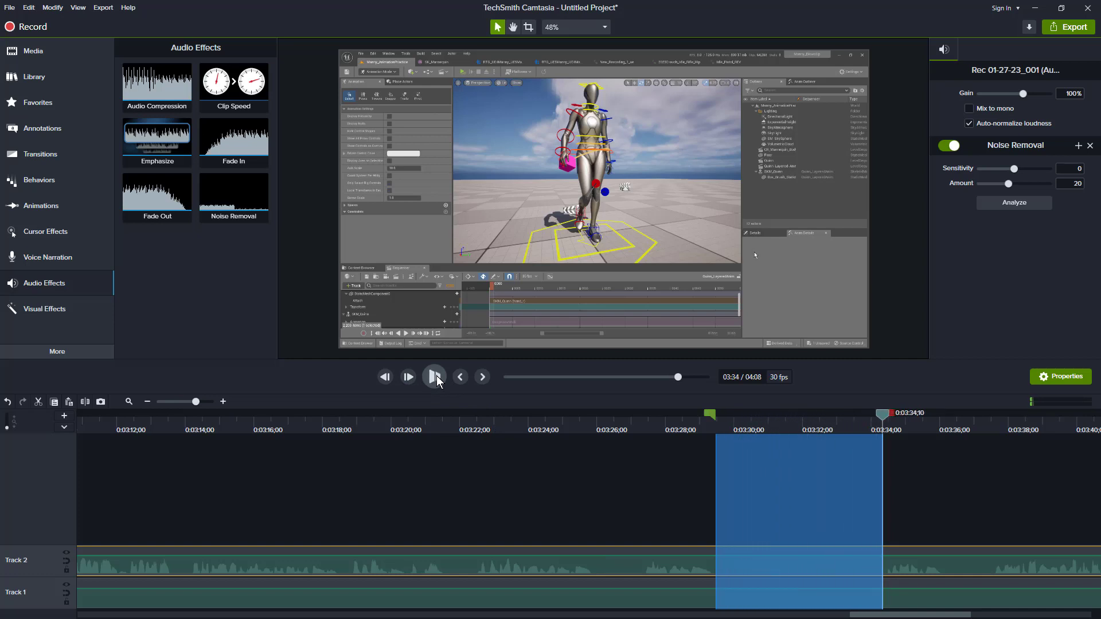
left_click(437, 377)
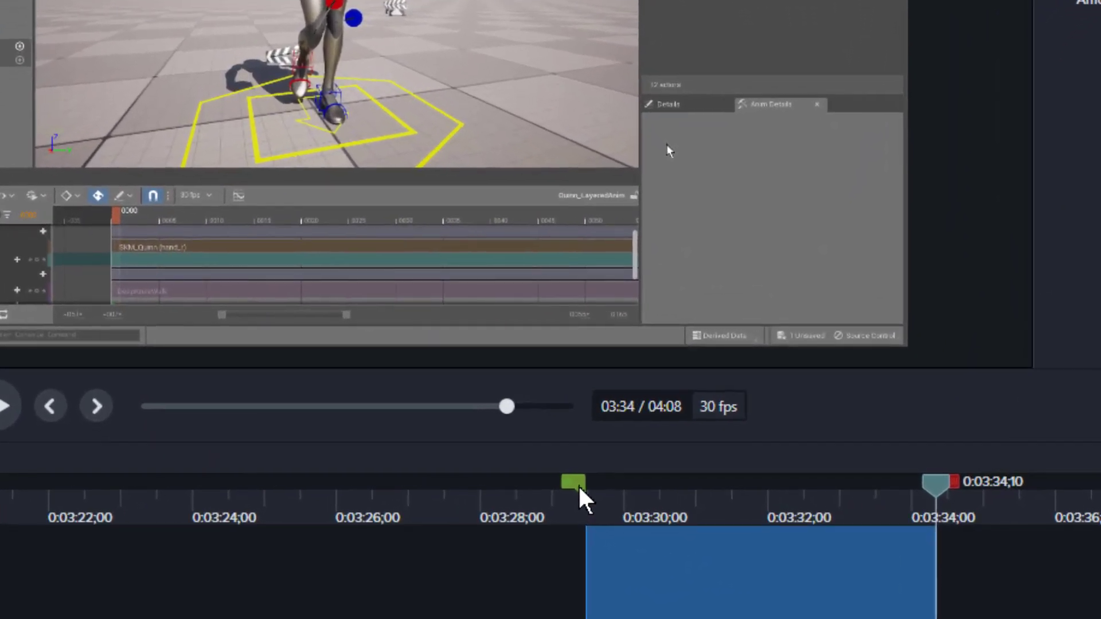
mouse_move(709, 414)
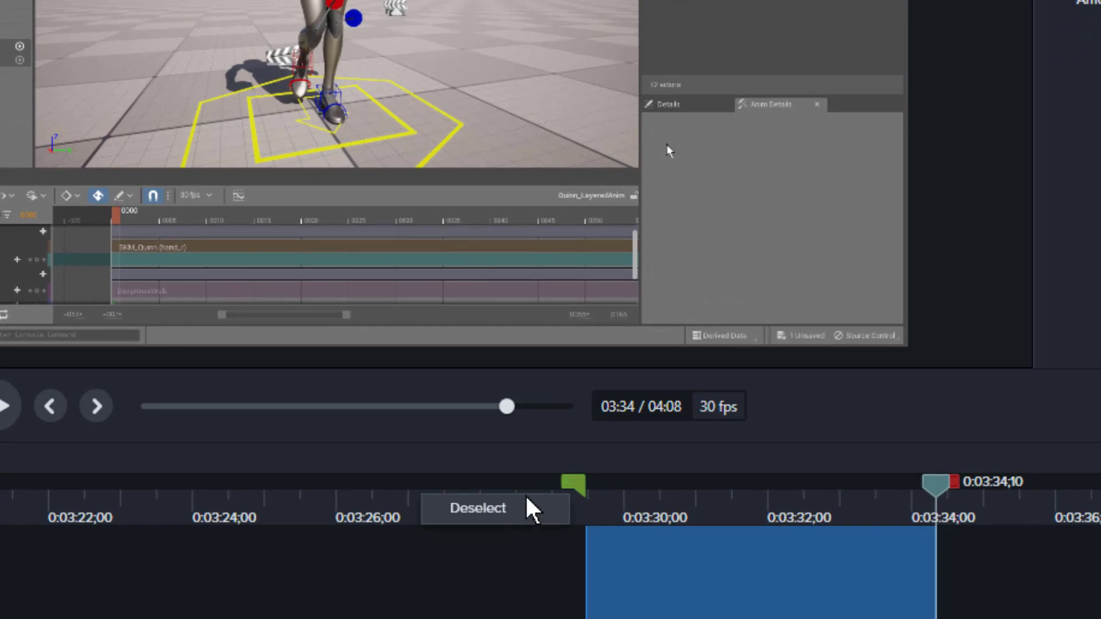
Clear the 3:29–3:34 marked range and play the audio from about 3:22.
left_click(578, 481)
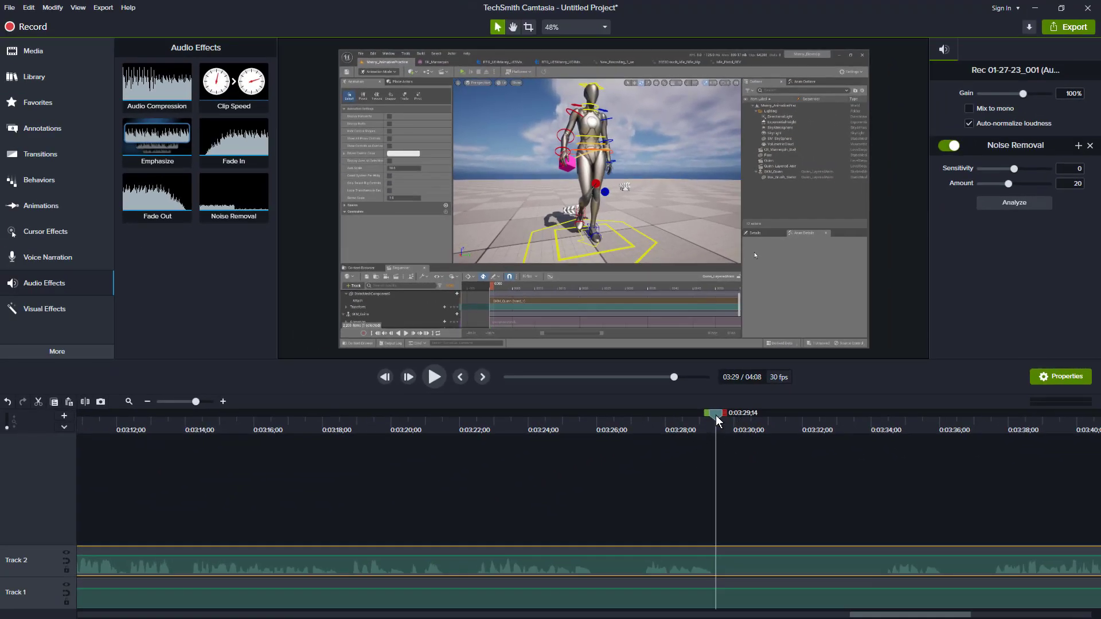
left_click_drag(718, 420, 476, 422)
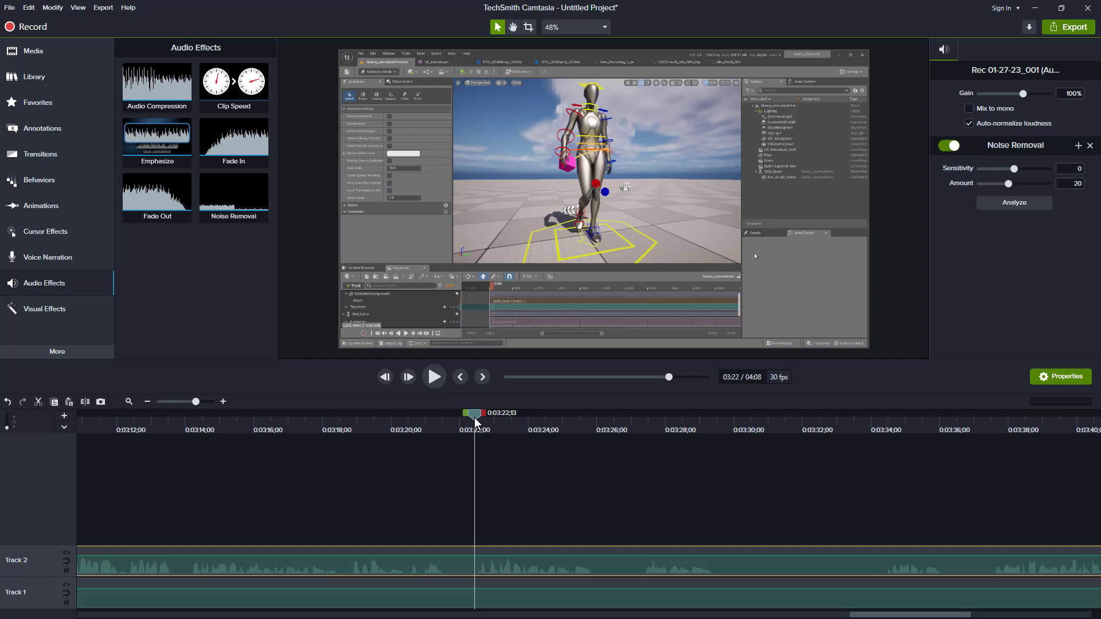
left_click(436, 378)
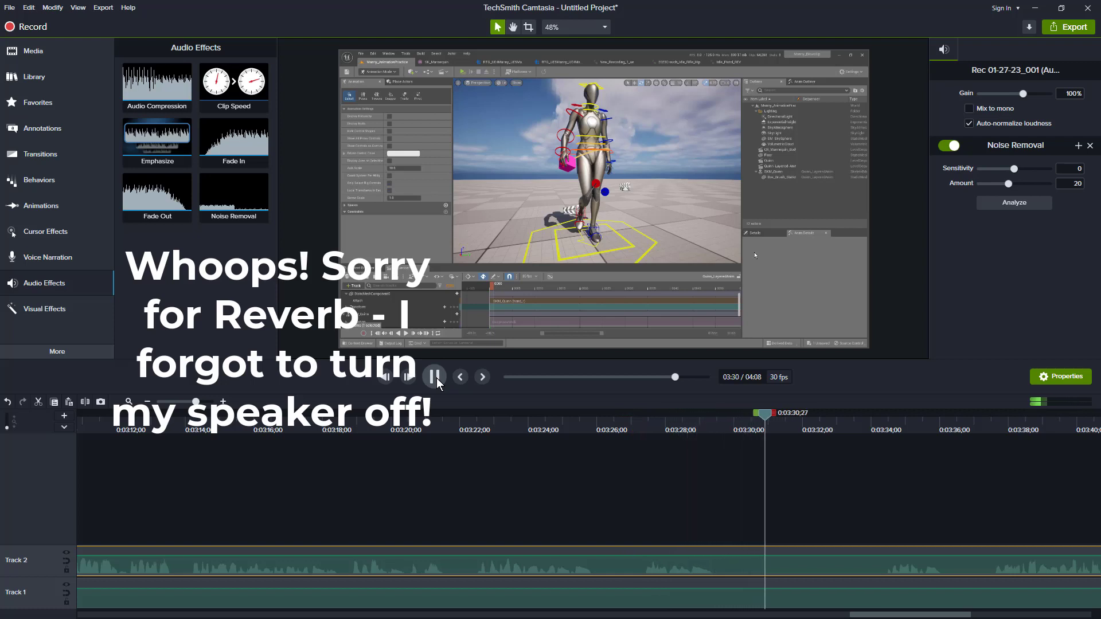
left_click(436, 378)
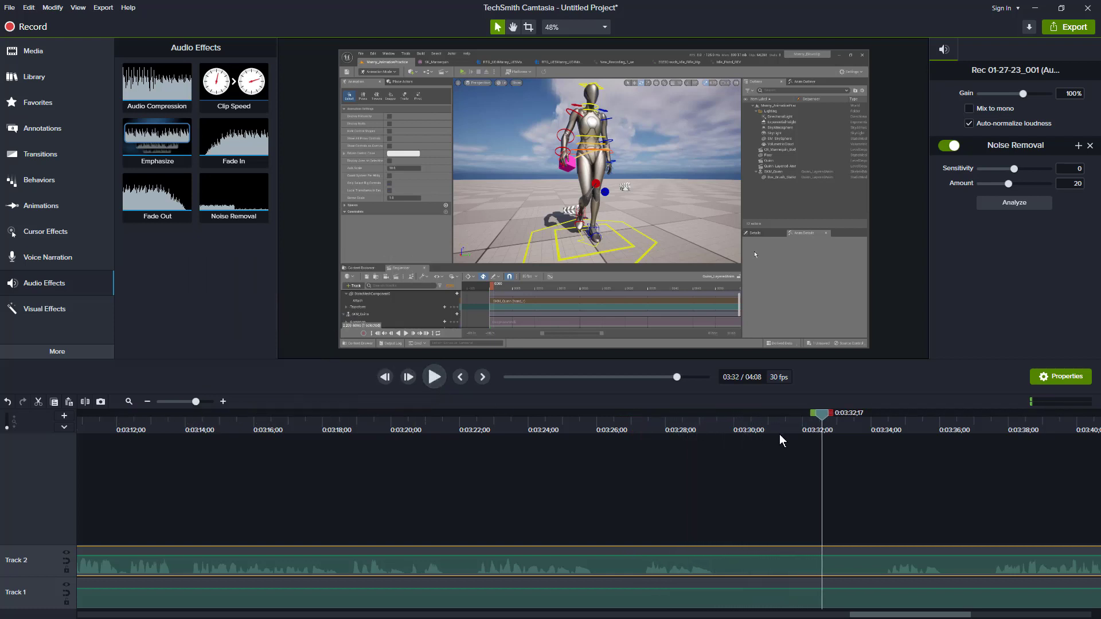
Replay from 3:22 to around 3:31, then return the playhead to 3:29;14.
left_click_drag(820, 417, 476, 428)
left_click(437, 379)
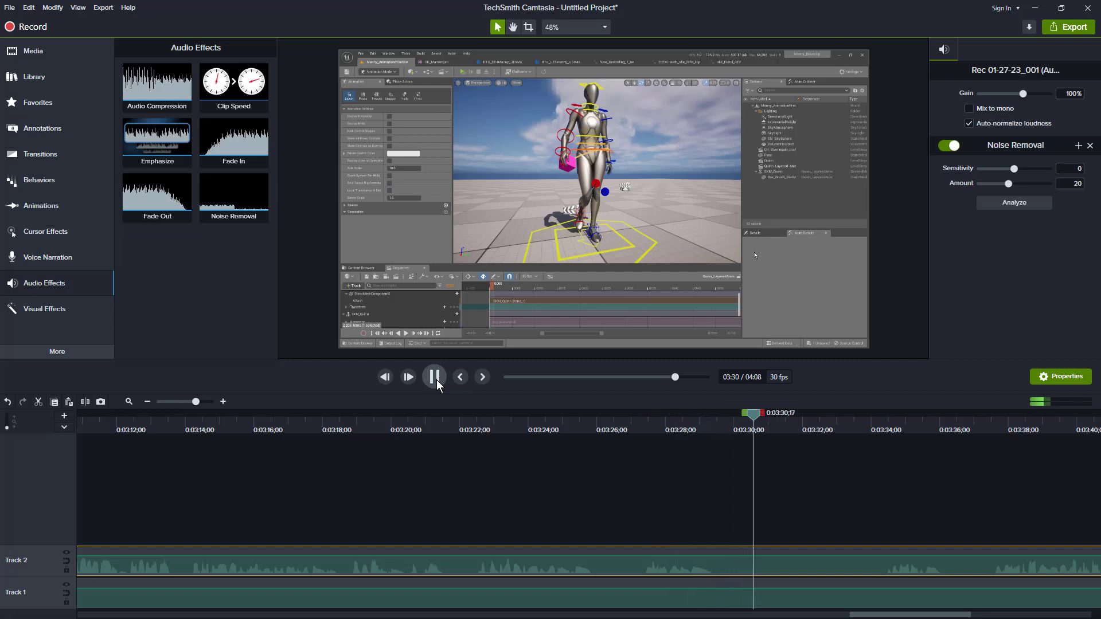
left_click(437, 380)
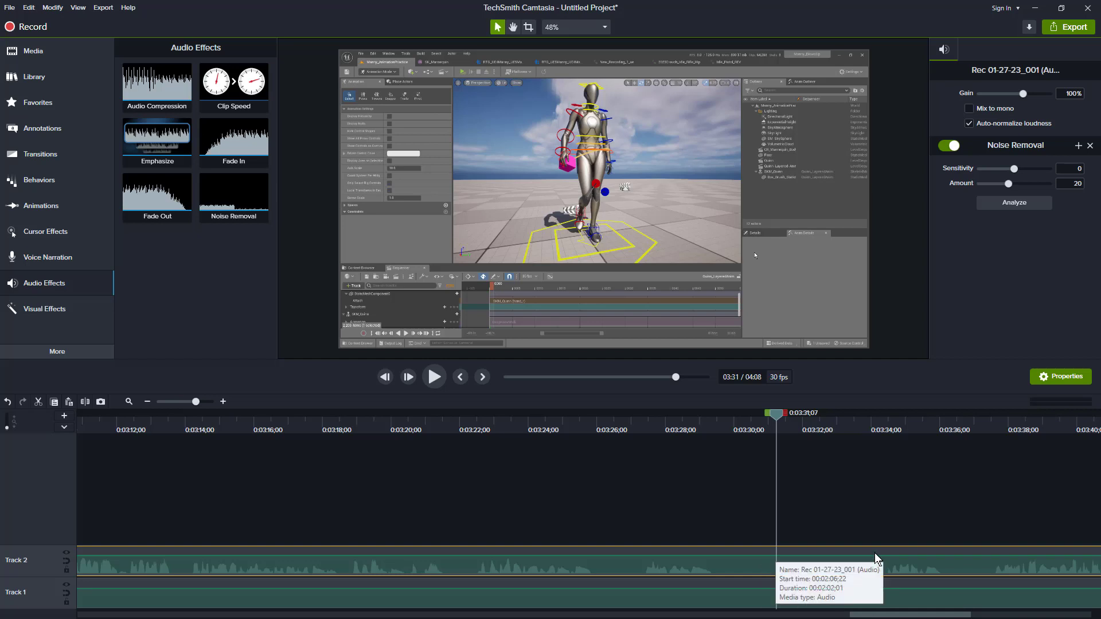
left_click(776, 417)
left_click_drag(776, 418, 715, 417)
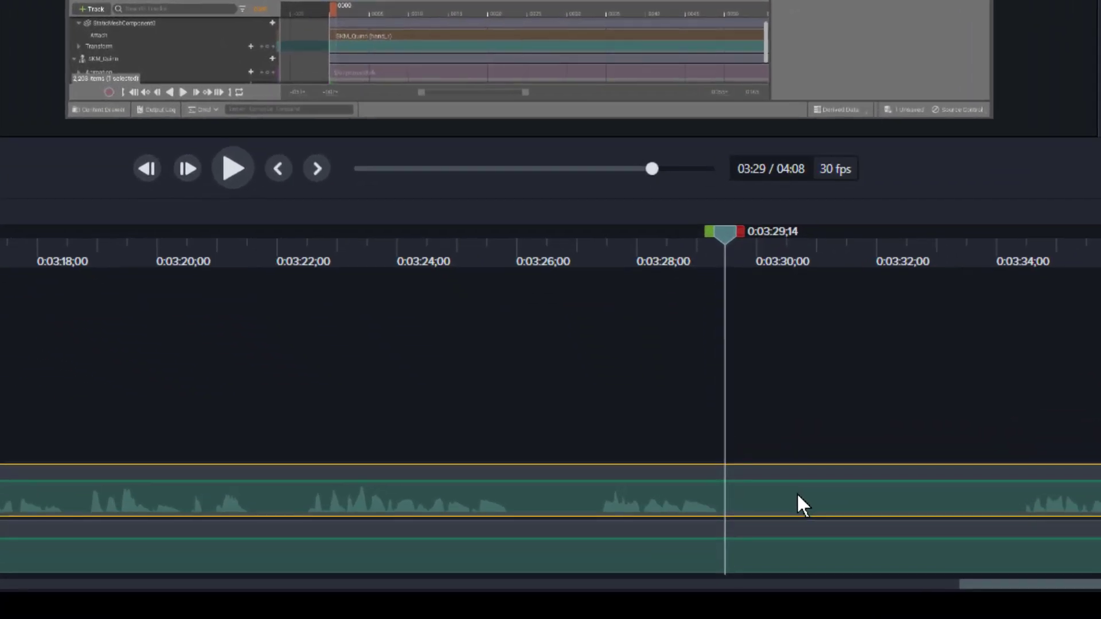
Remove all effects from the Track 2 clip and play it from 3:29;04.
right_click(798, 496)
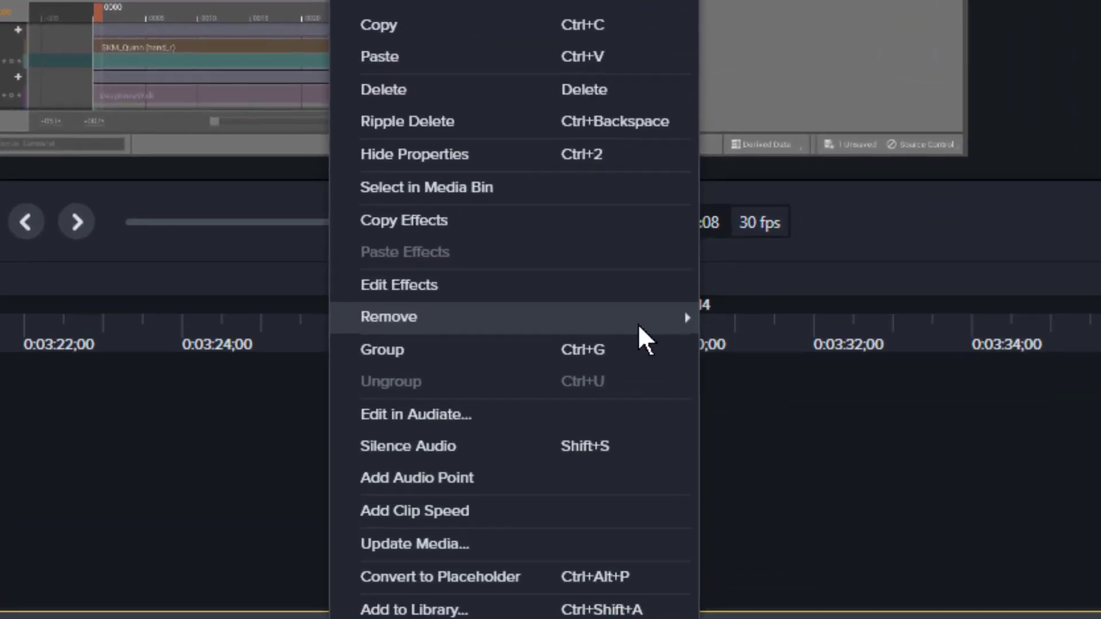
mouse_move(361, 330)
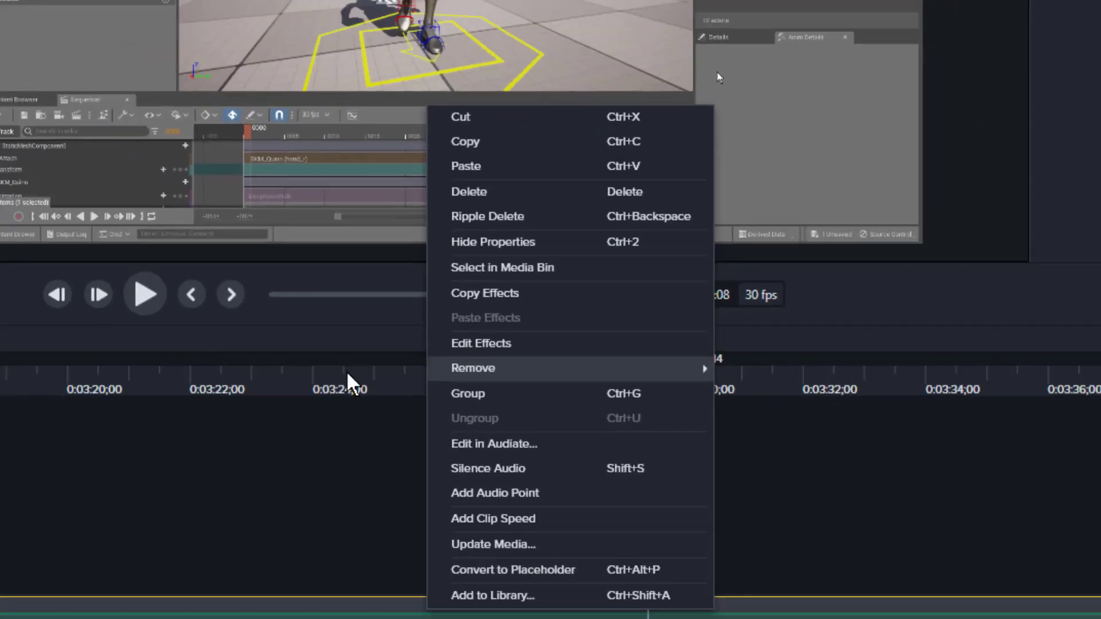
left_click(194, 348)
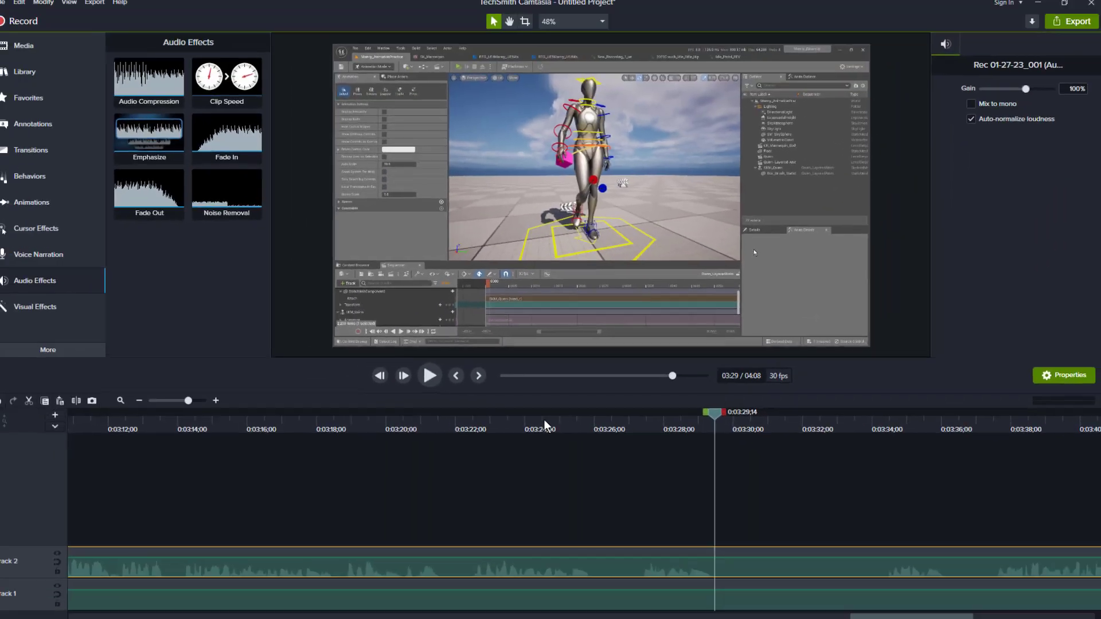
left_click_drag(715, 414, 705, 414)
left_click(433, 379)
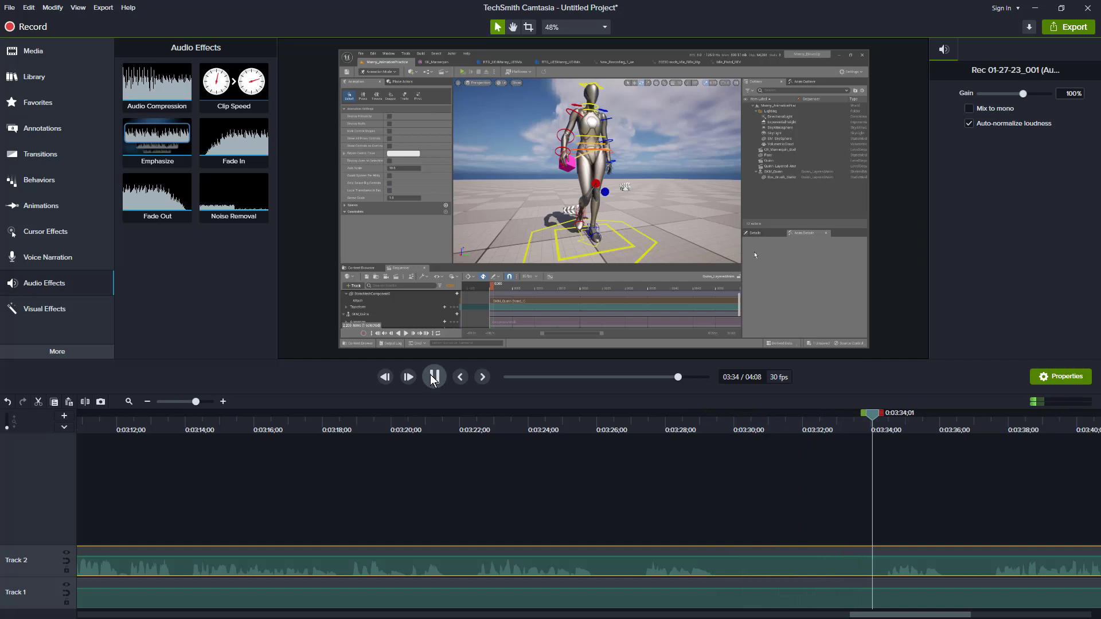
Stop playback and select the stretch from 0:03:29;13 to about 0:03:34.
left_click(434, 379)
left_click_drag(756, 430, 715, 435)
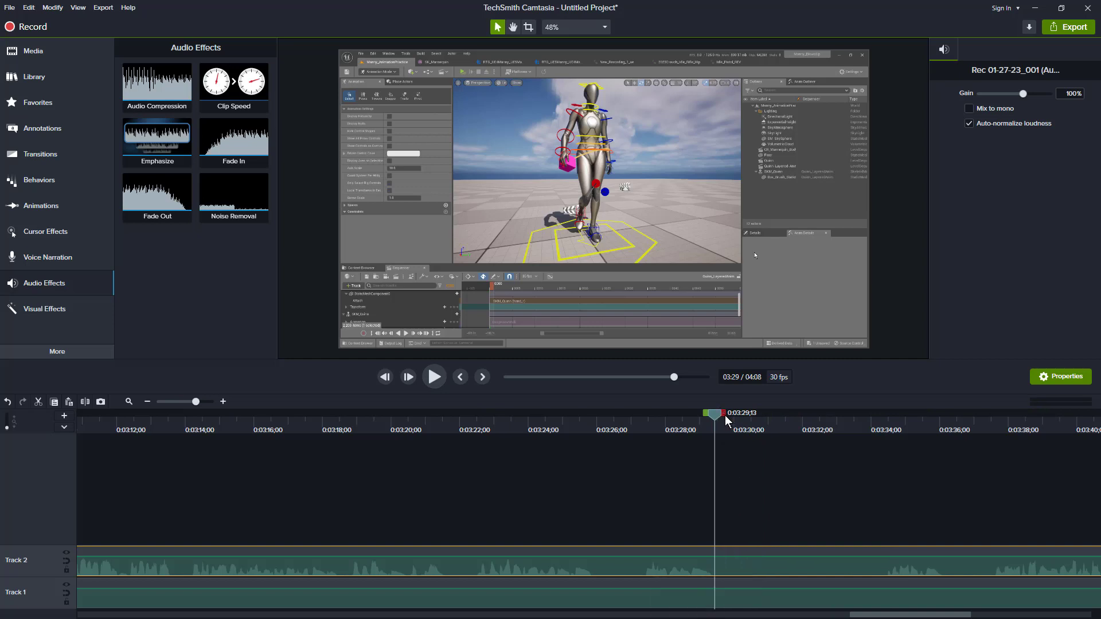
left_click_drag(725, 419, 894, 445)
mouse_move(235, 197)
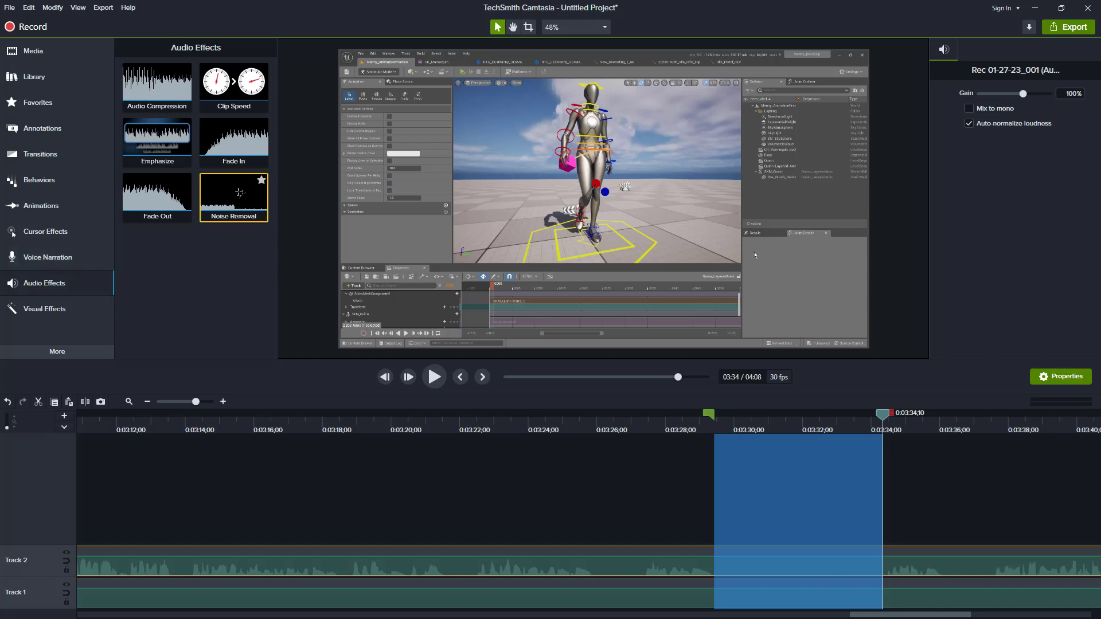
Apply Noise Removal to the selected Track 2 clip and clear the selection.
right_click(240, 193)
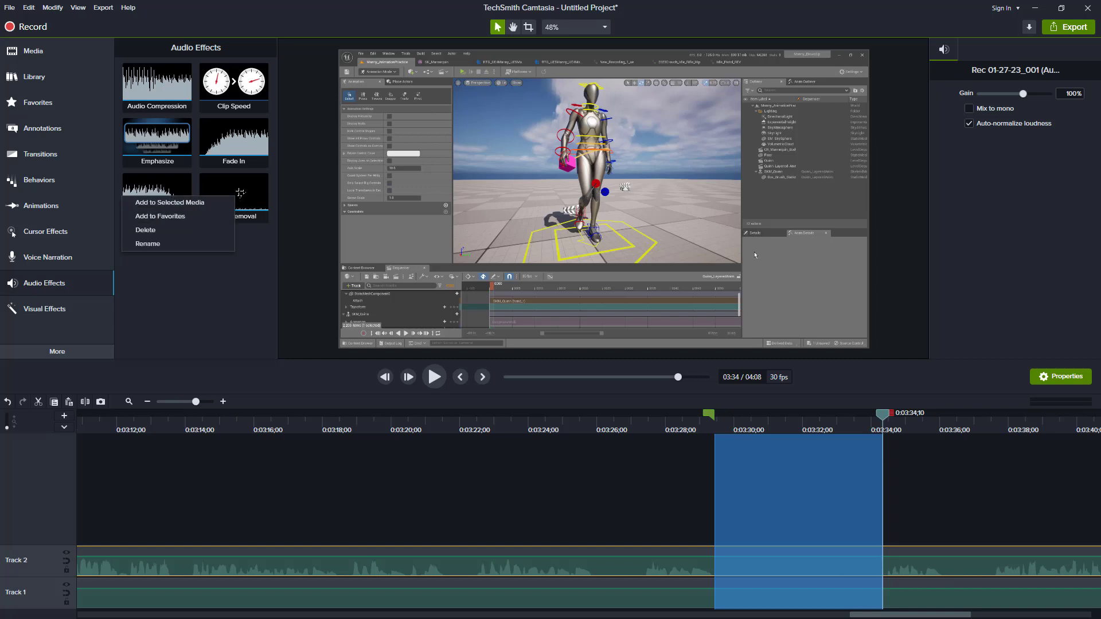
left_click(210, 204)
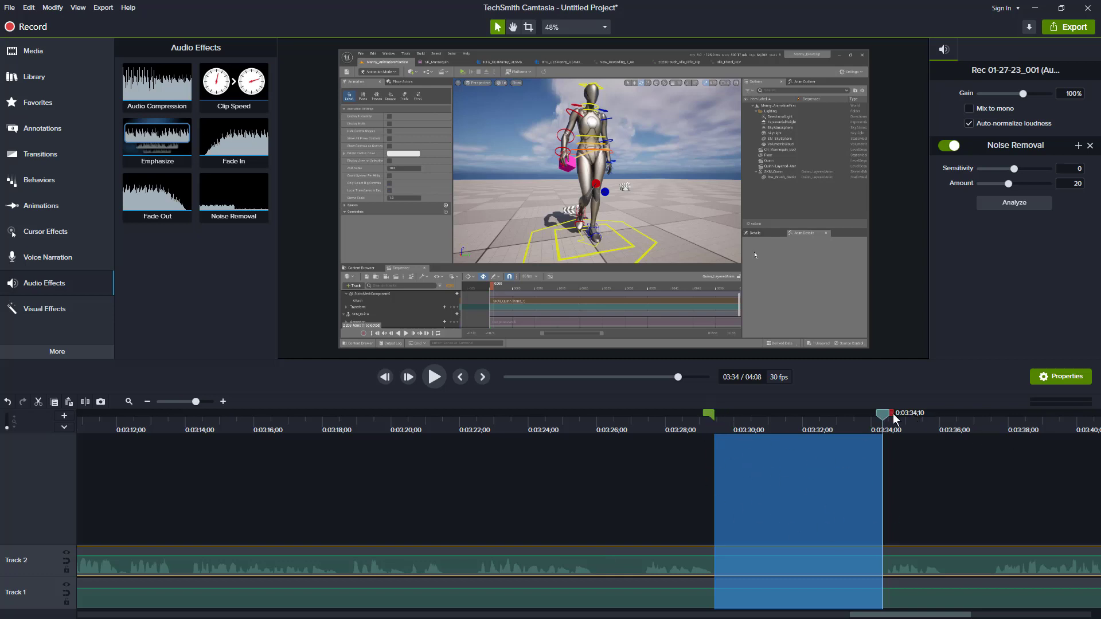
double_click(708, 418)
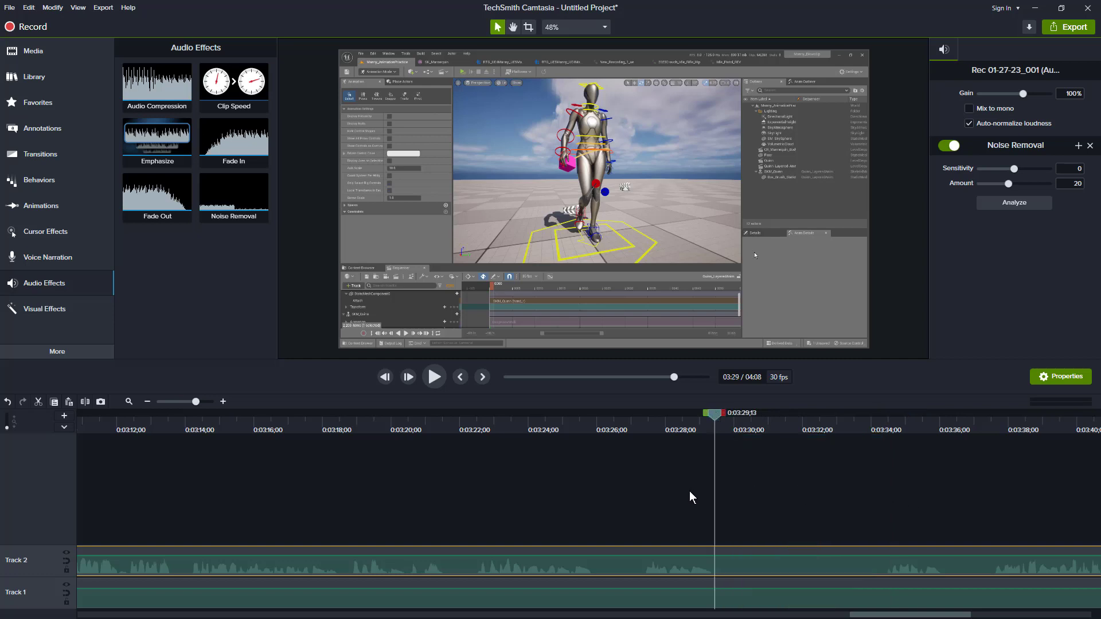
Play from about 0:03:26 to check the cleaned-up audio.
left_click_drag(714, 427, 608, 428)
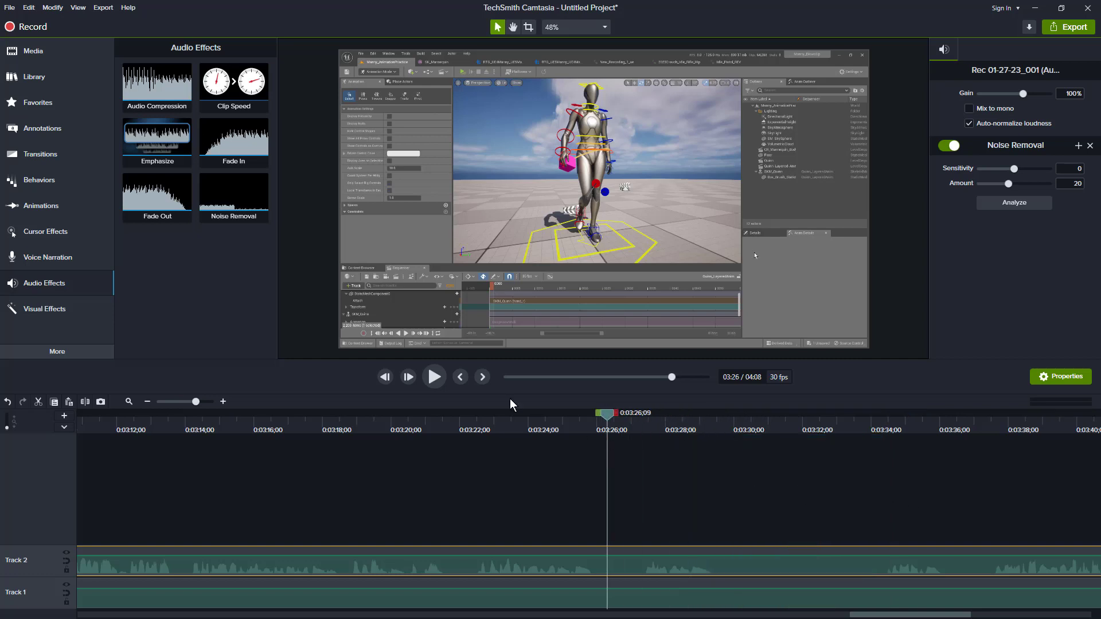
left_click(434, 377)
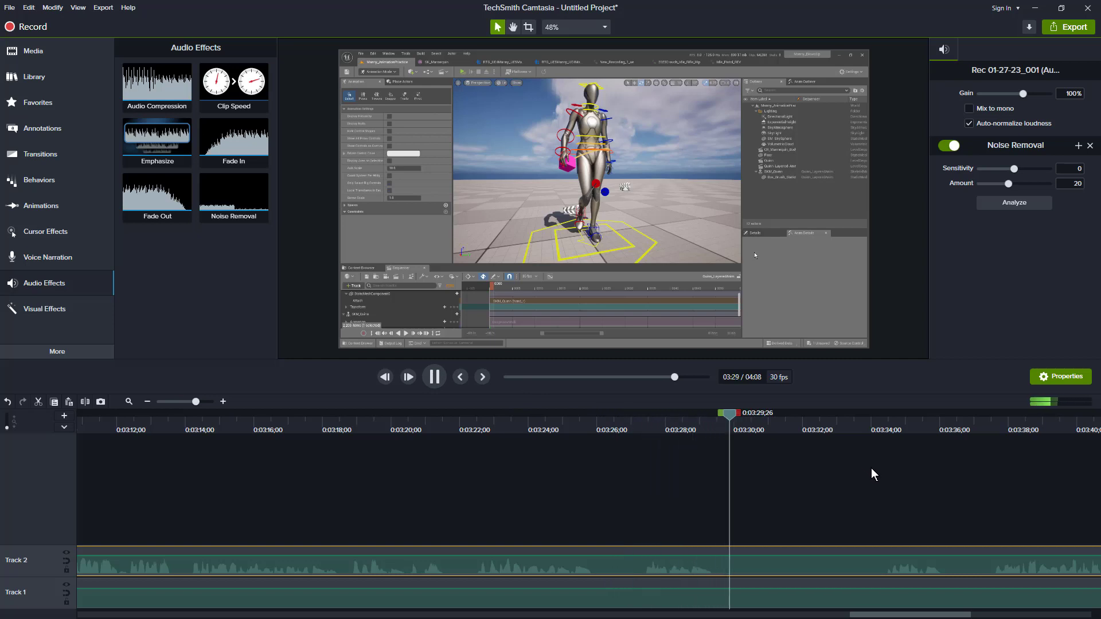
left_click(435, 377)
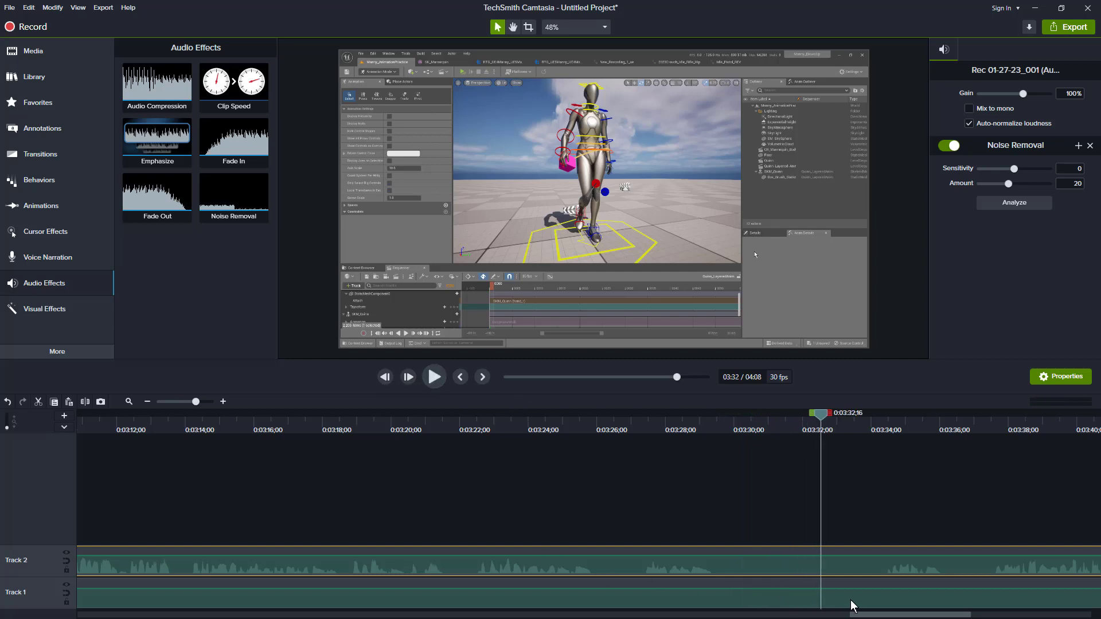
left_click_drag(865, 614, 574, 617)
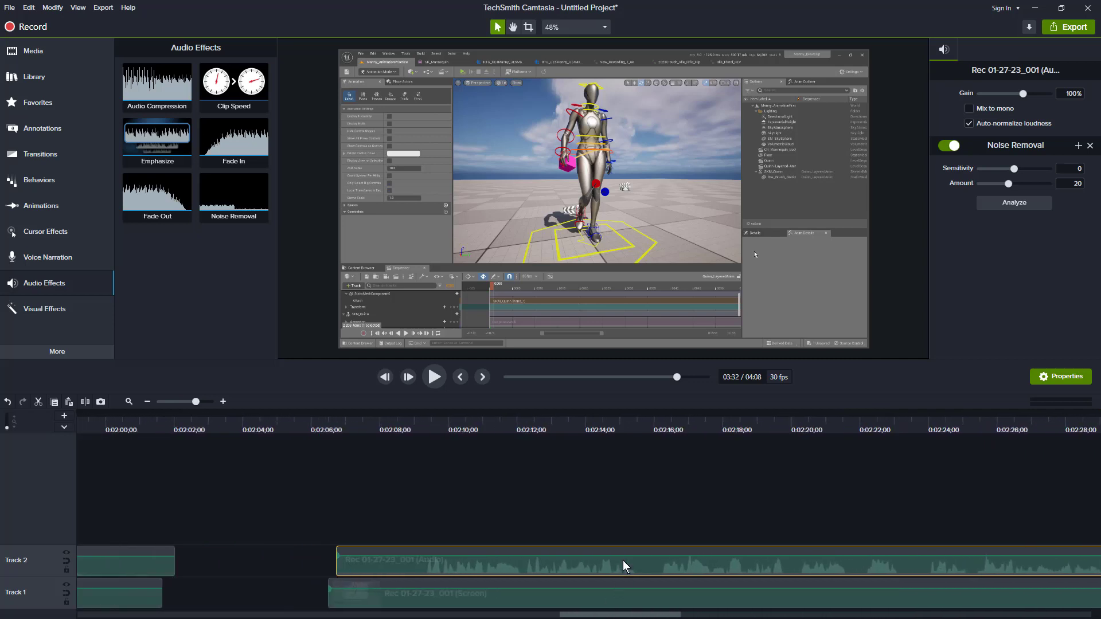
left_click(547, 599)
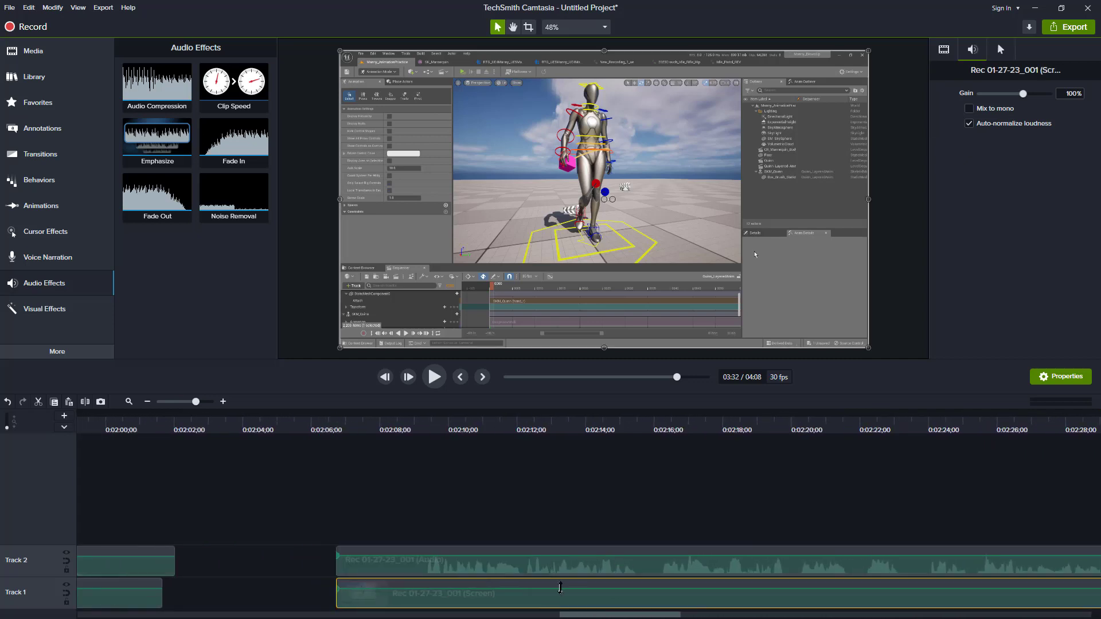
left_click_drag(472, 428, 348, 427)
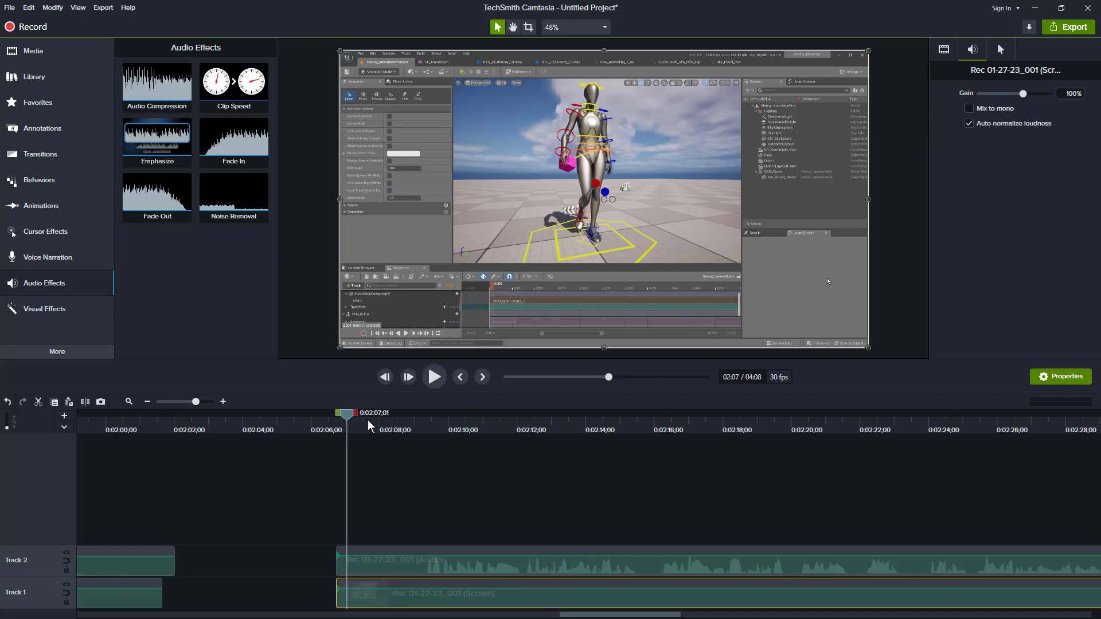
left_click_drag(348, 415, 421, 427)
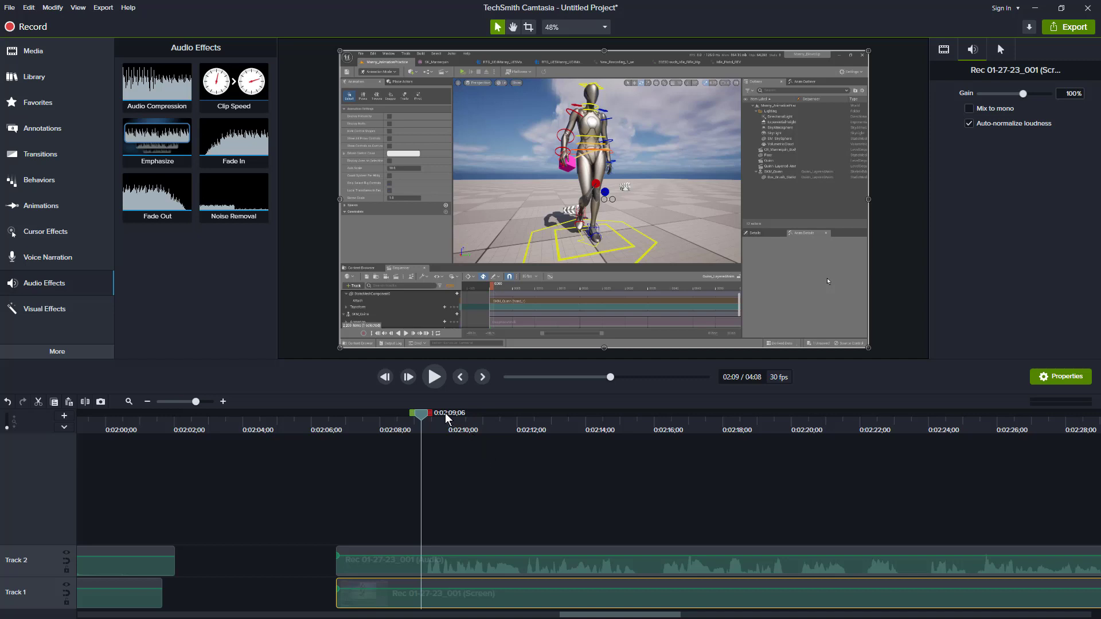
left_click_drag(422, 419, 428, 426)
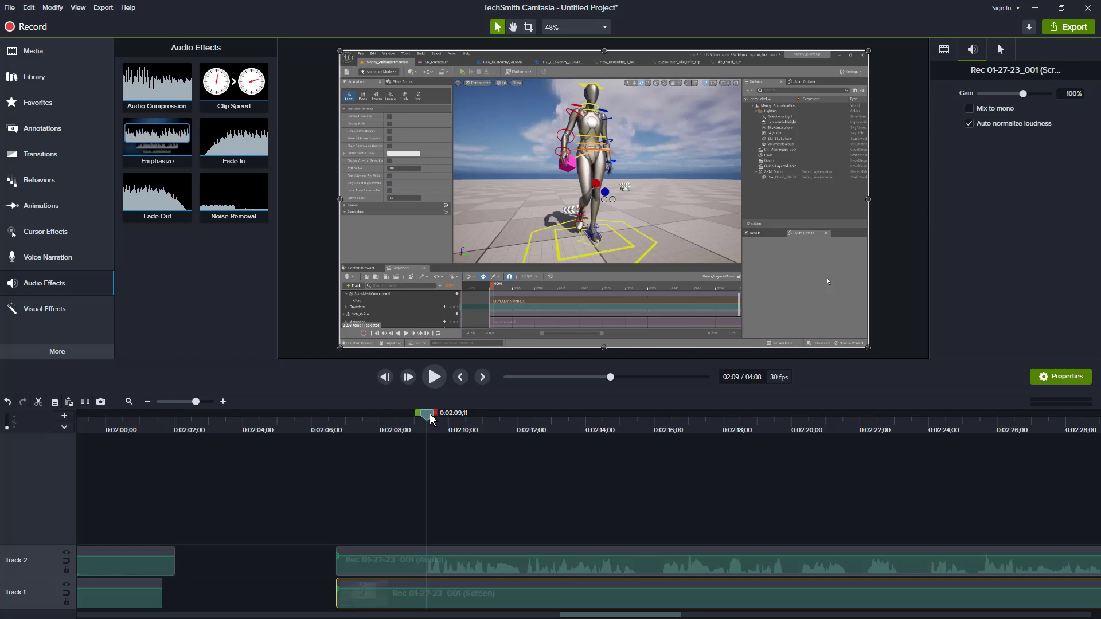
left_click_drag(429, 420, 588, 447)
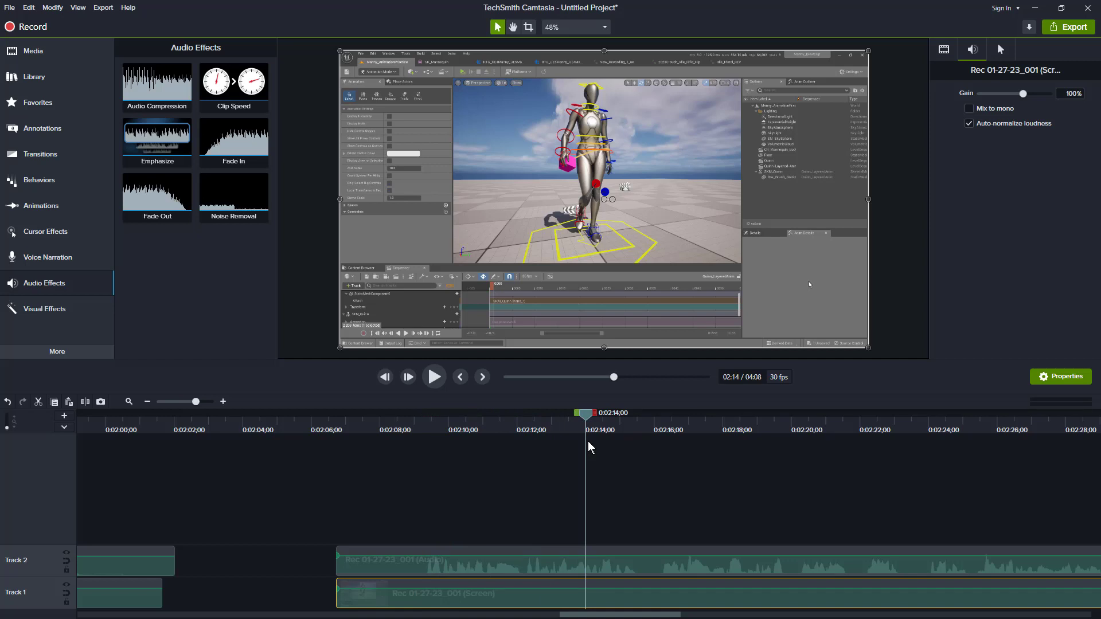
mouse_move(591, 428)
left_mouse_down()
mouse_move(631, 428)
mouse_move(591, 430)
left_mouse_up()
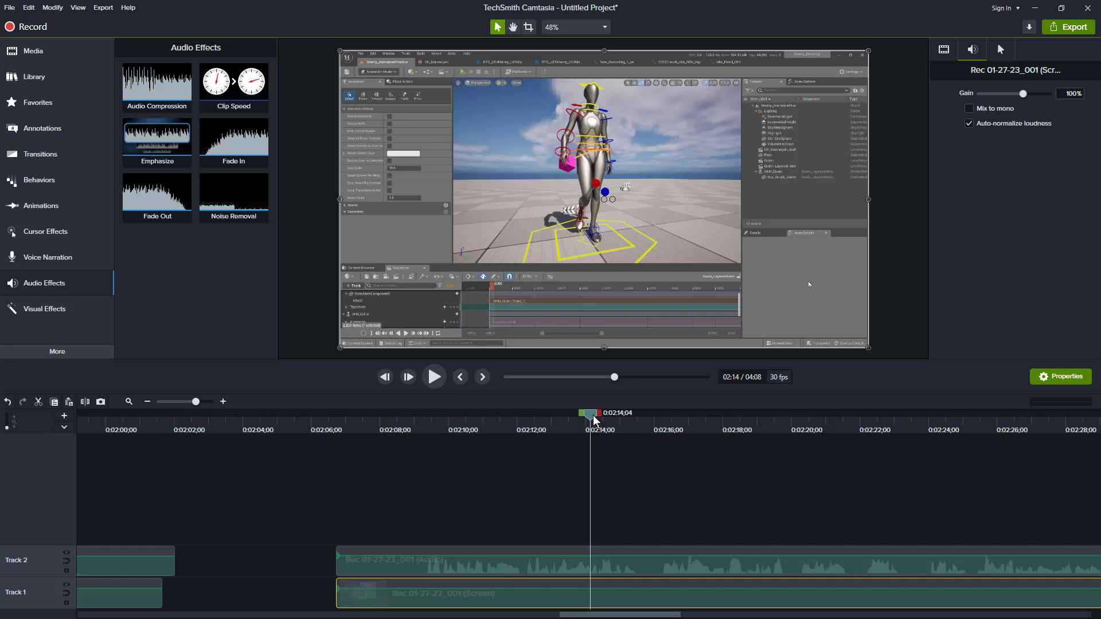
left_click_drag(593, 421, 619, 423)
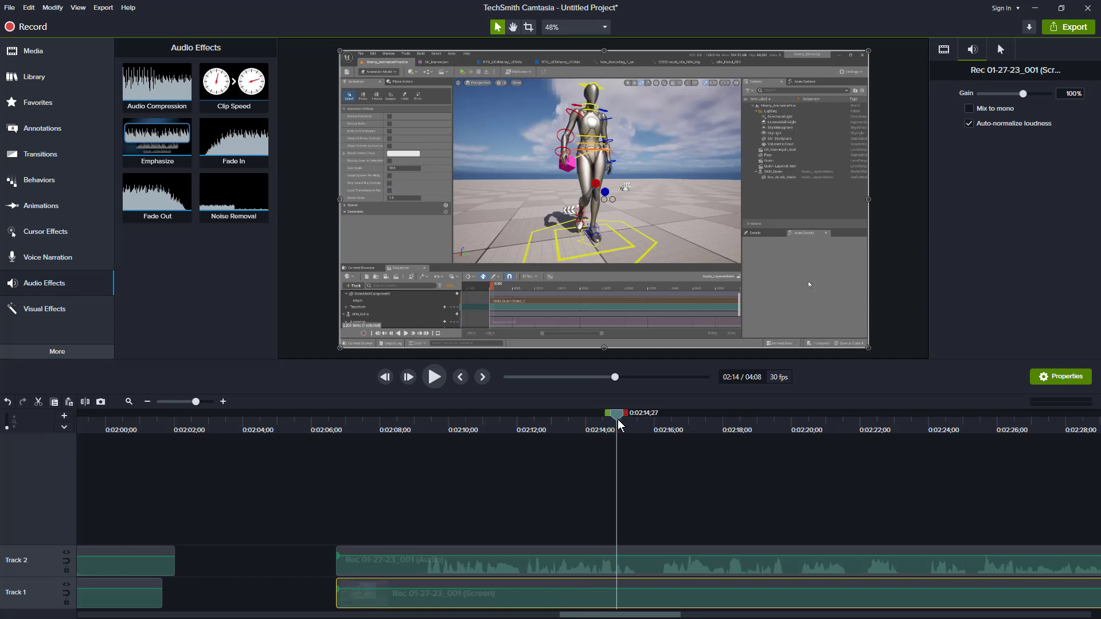
left_click(434, 378)
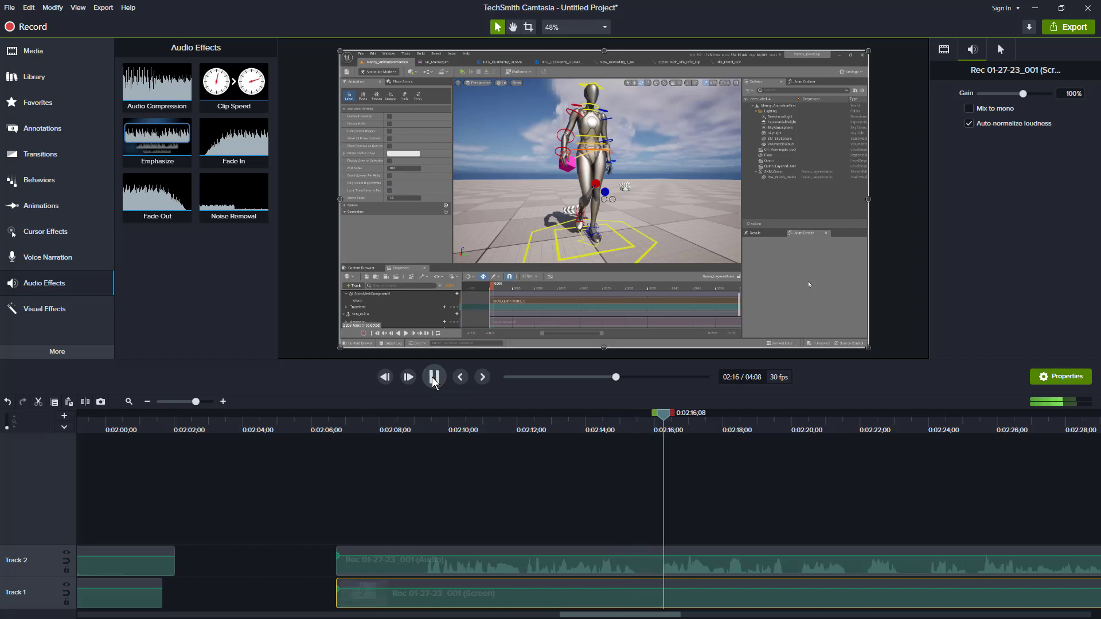
left_click(433, 381)
left_click_drag(664, 427, 634, 426)
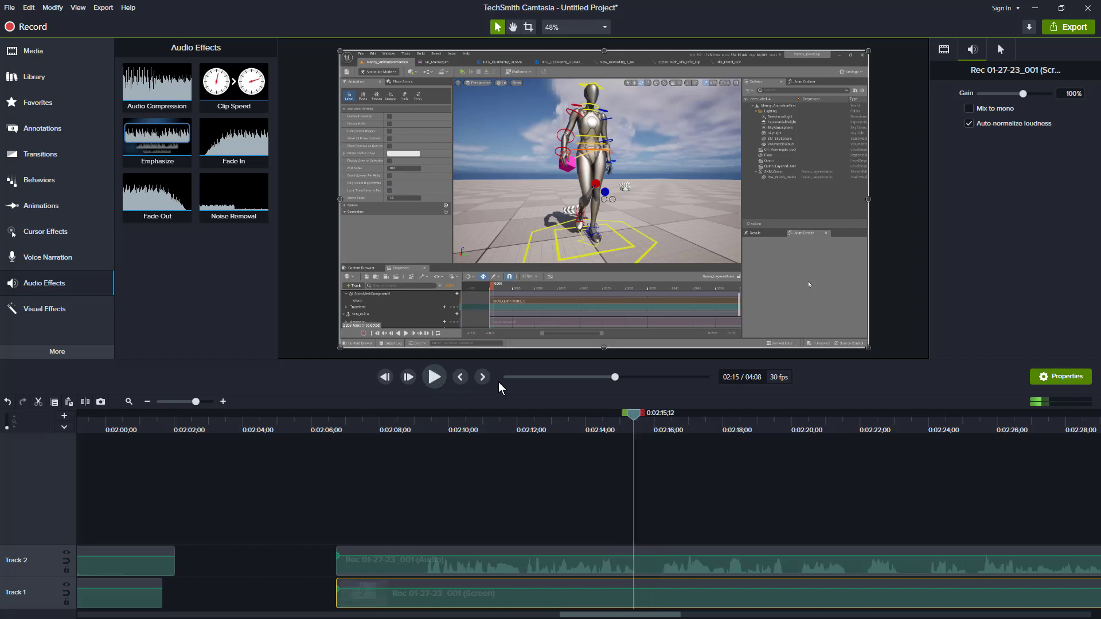
left_click(435, 380)
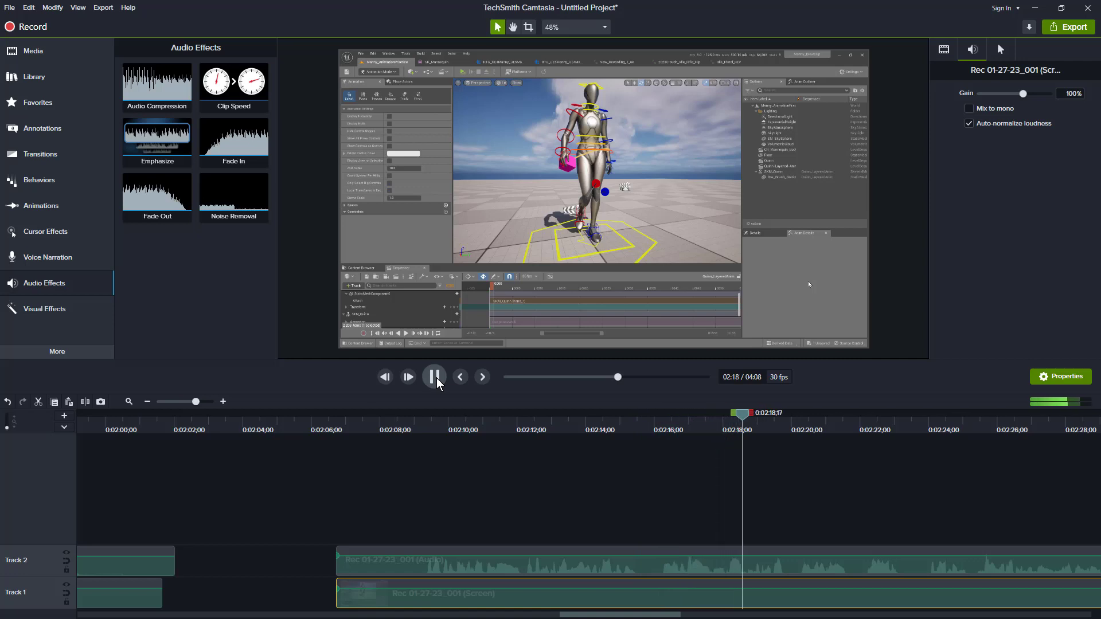
key("space")
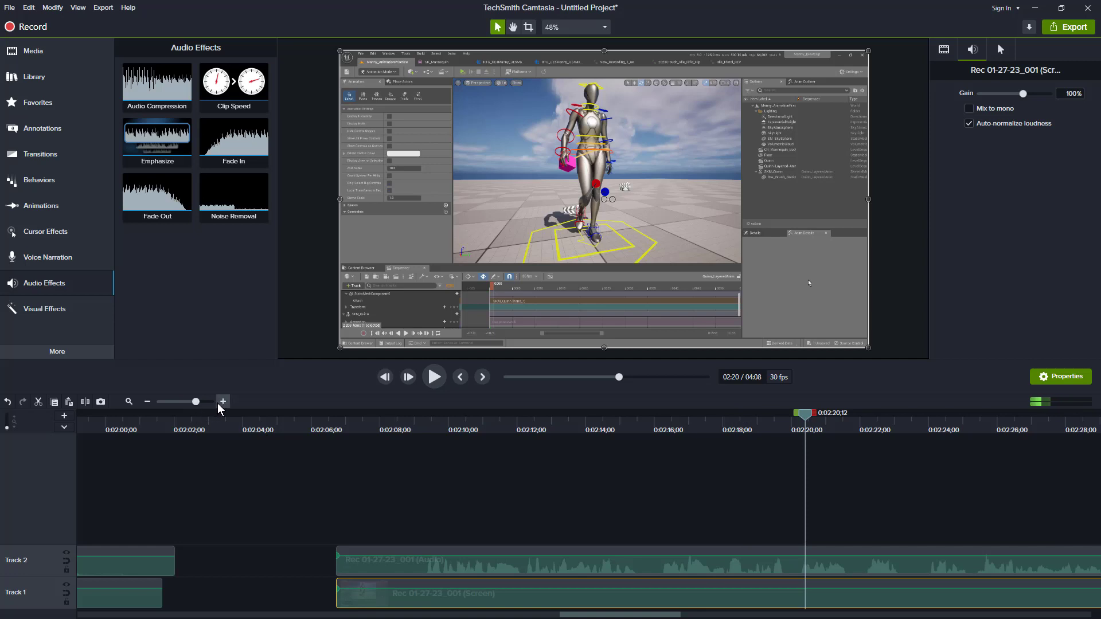
Zoom in, review around 0:02:19;20, and start selecting the breath at 0:02:19;24.
left_click(222, 402)
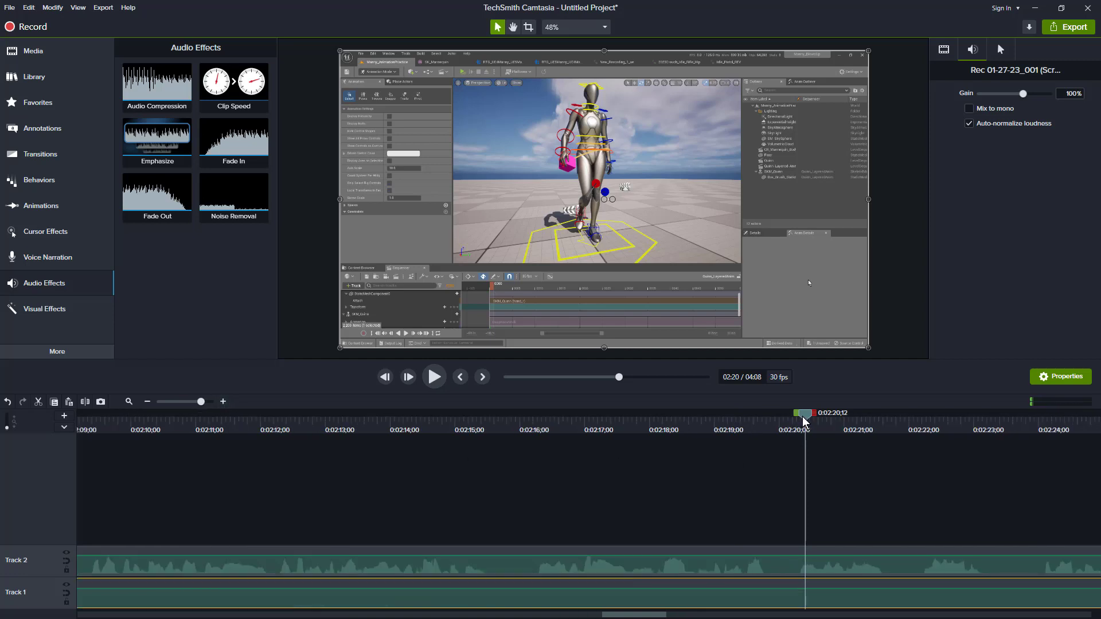
left_click_drag(800, 420, 757, 420)
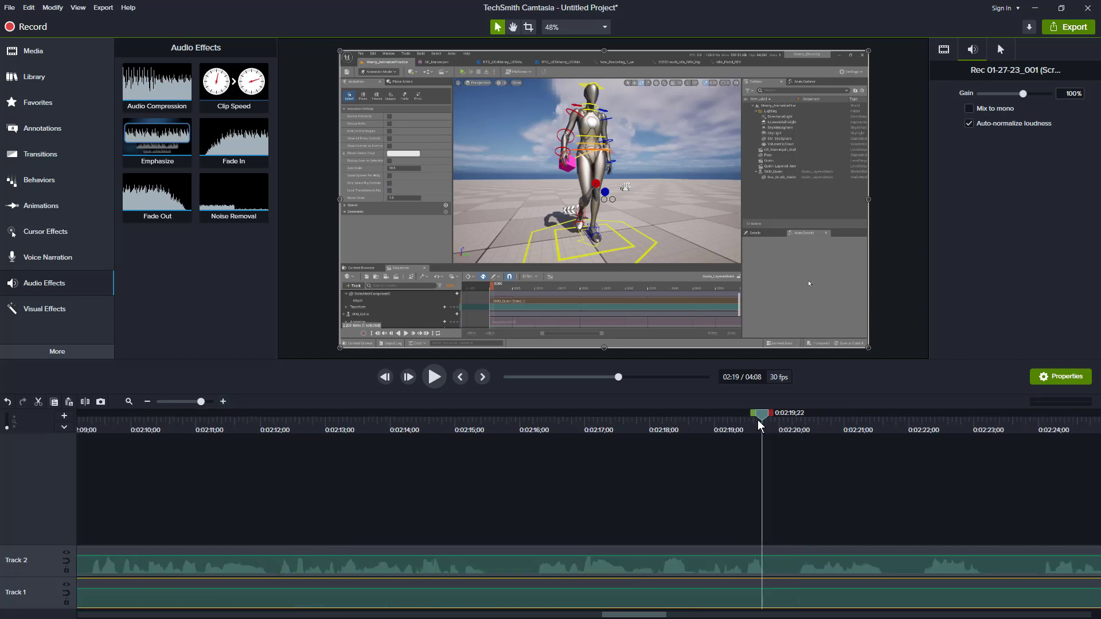
left_click(433, 379)
key("space")
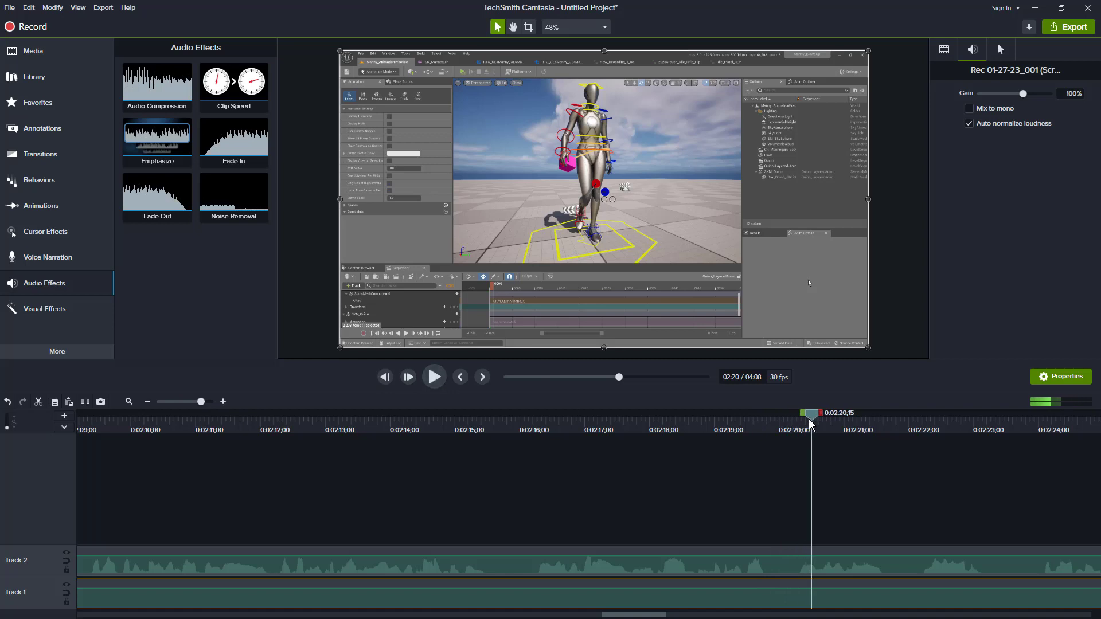
left_click_drag(809, 423, 765, 430)
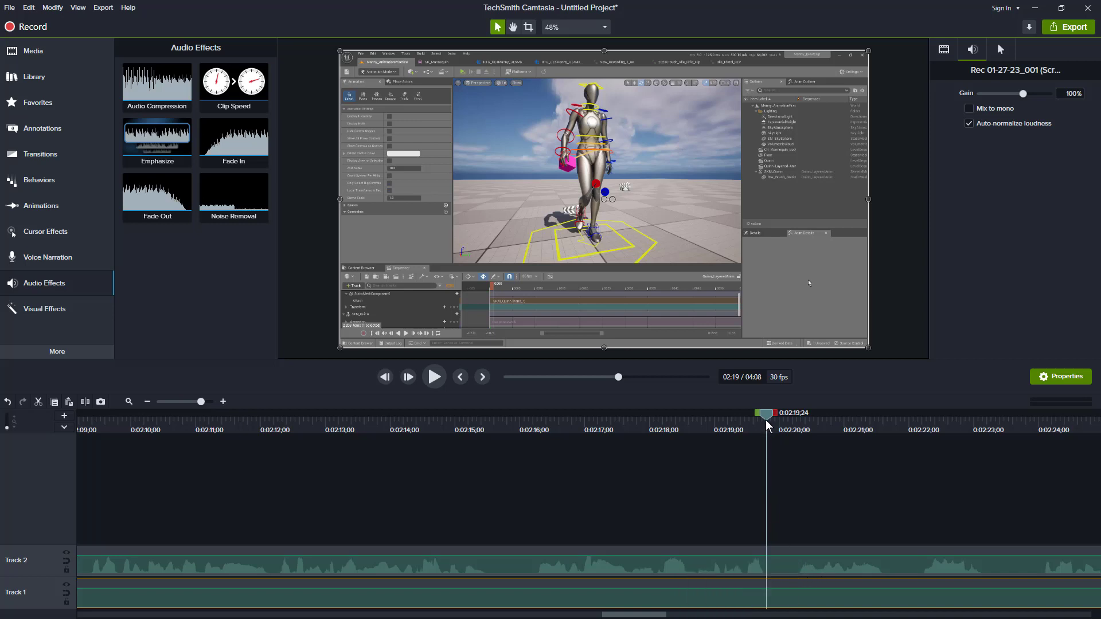
left_click_drag(766, 417, 768, 428)
left_click_drag(774, 419, 779, 418)
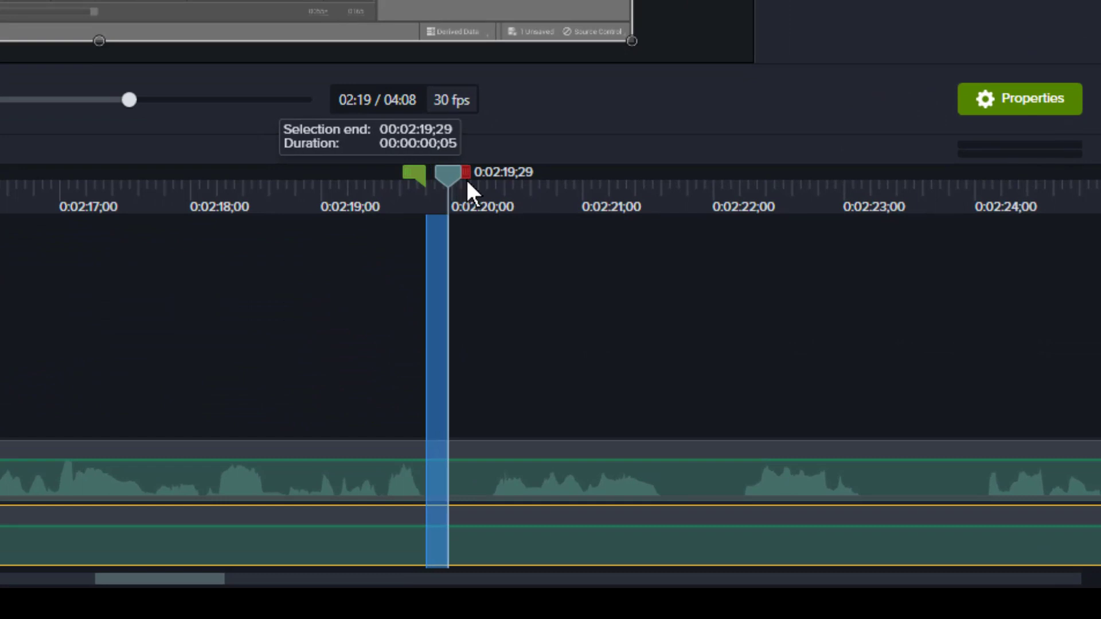
Extend the breath selection to 0:02:20;08 and apply Silence Audio to it.
mouse_move(616, 295)
left_mouse_down()
mouse_move(469, 179)
mouse_move(505, 186)
mouse_move(505, 197)
left_mouse_up()
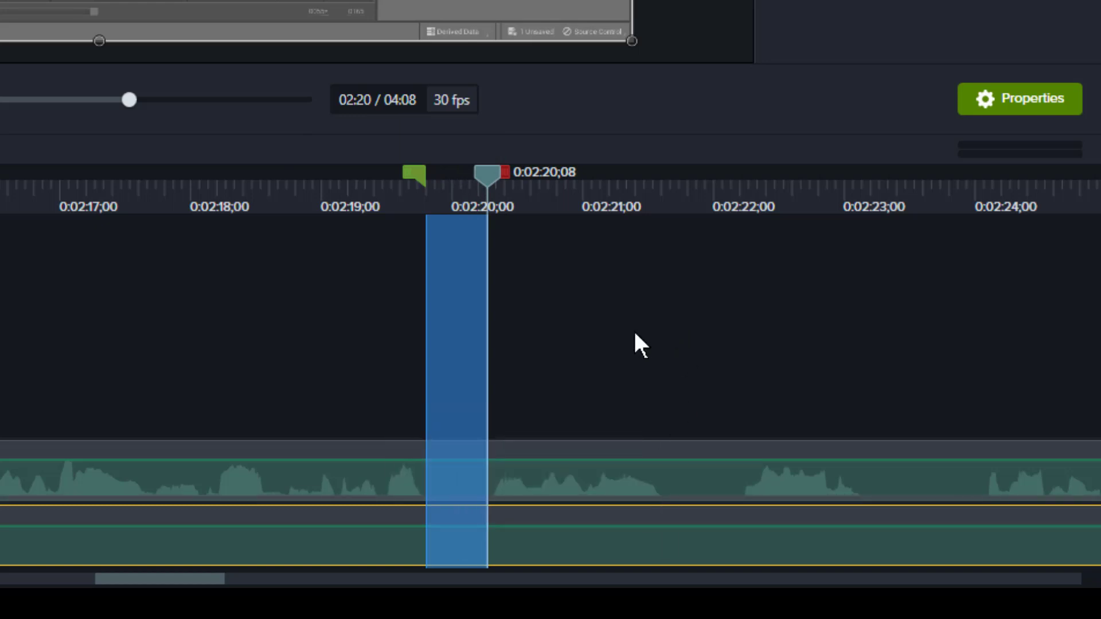
right_click(450, 350)
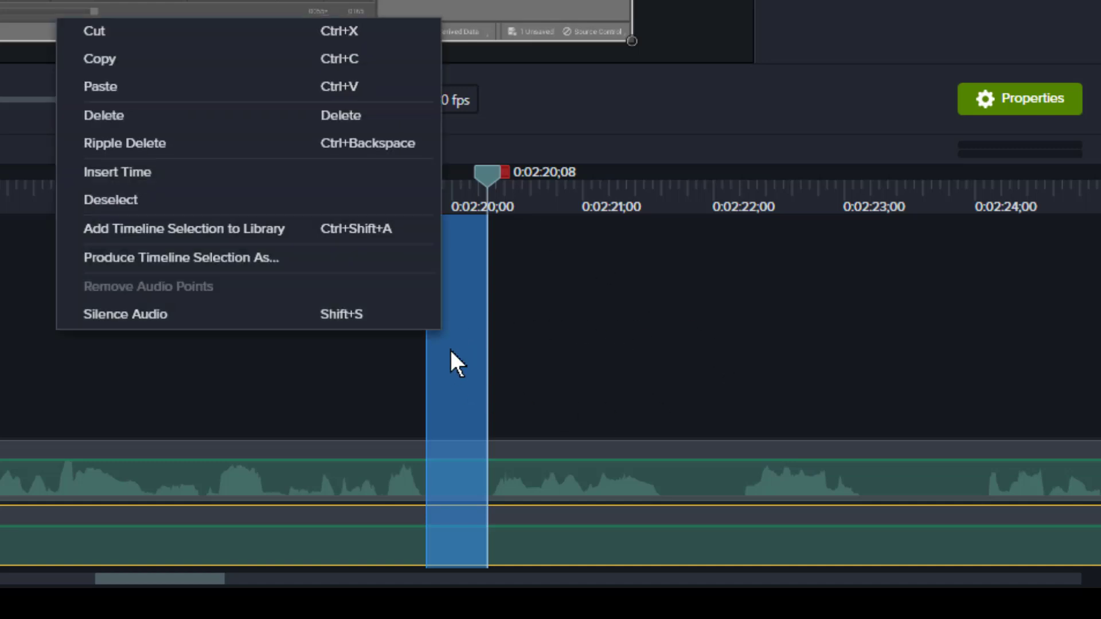
left_click(316, 320)
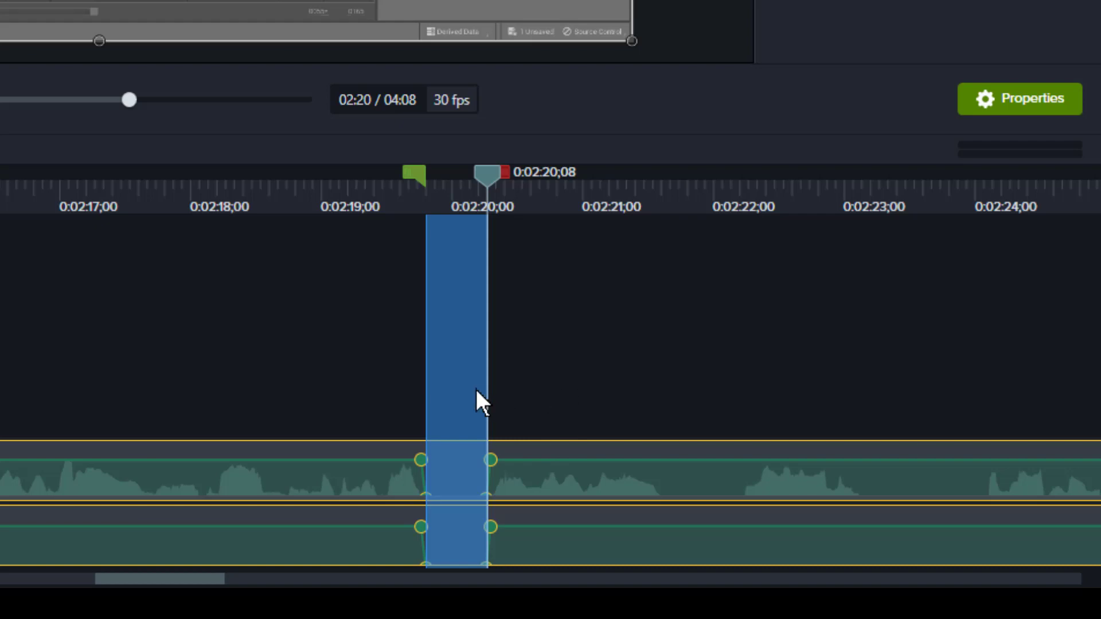
Clear the selection and play back from before the silenced gap.
left_click(418, 184)
left_click_drag(433, 180, 307, 202)
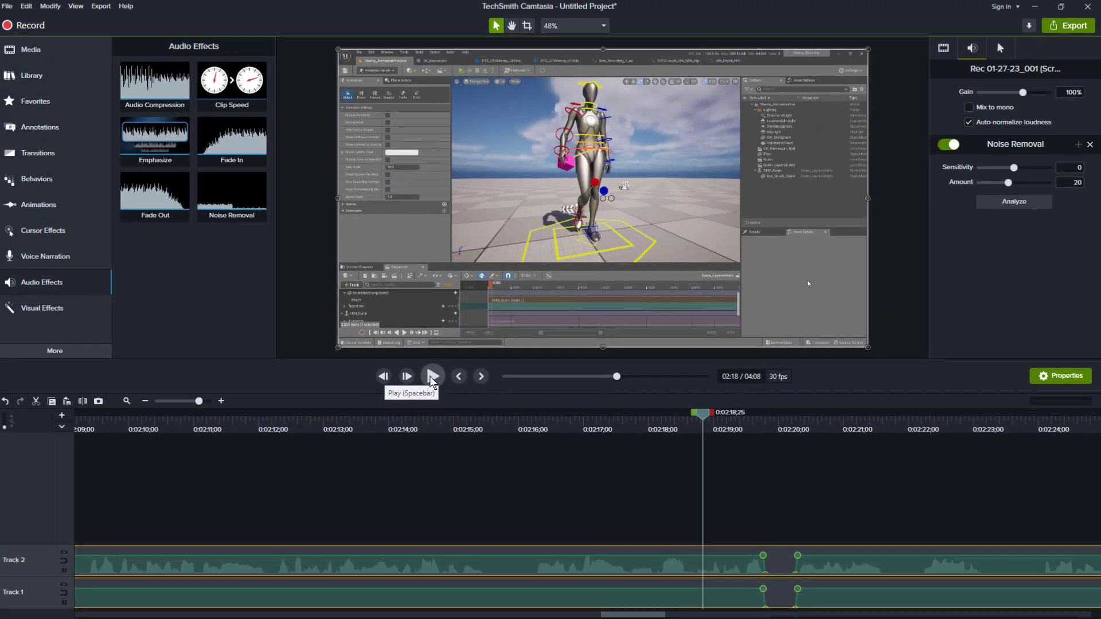
left_click(432, 377)
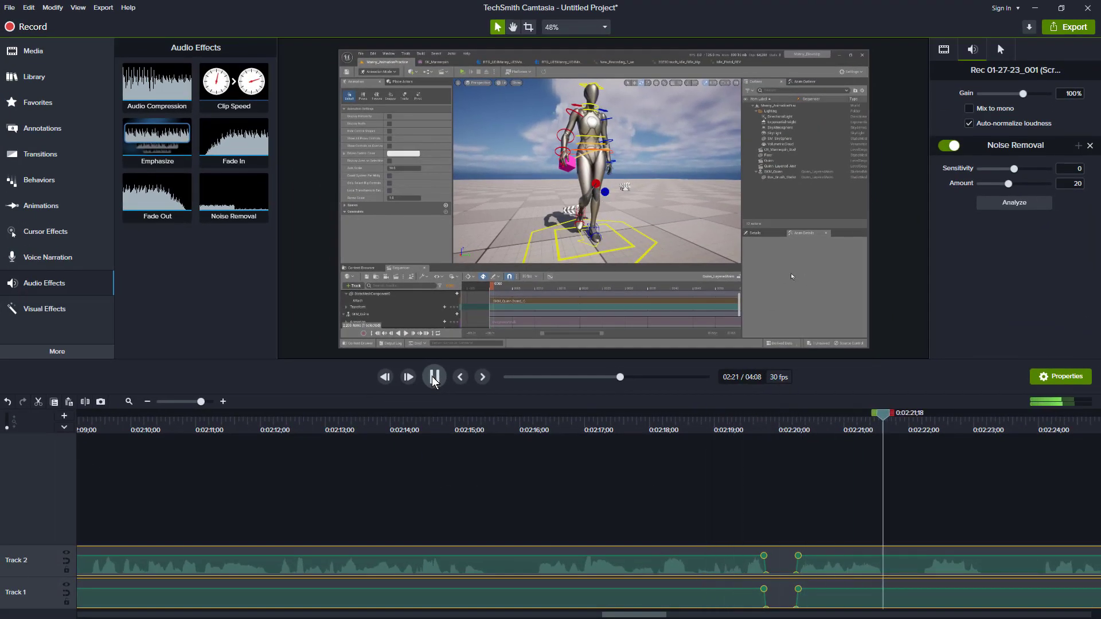
Stop at the next breath and select 0:02:21;19 to 0:02:22;05.
left_click(433, 381)
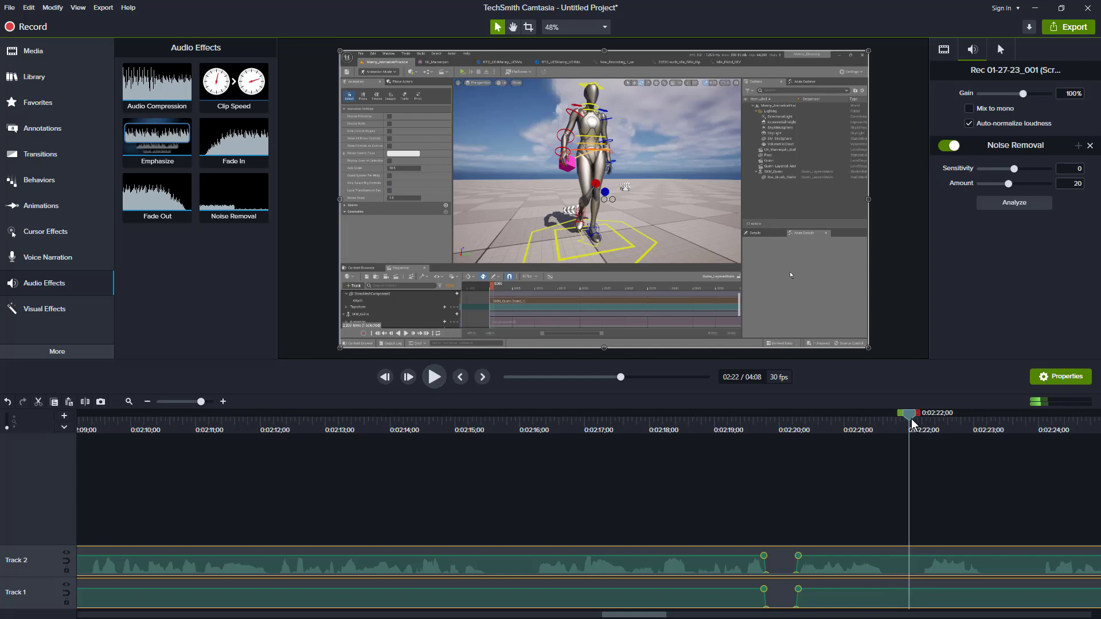
key("Left")
key("Left")
key("Left")
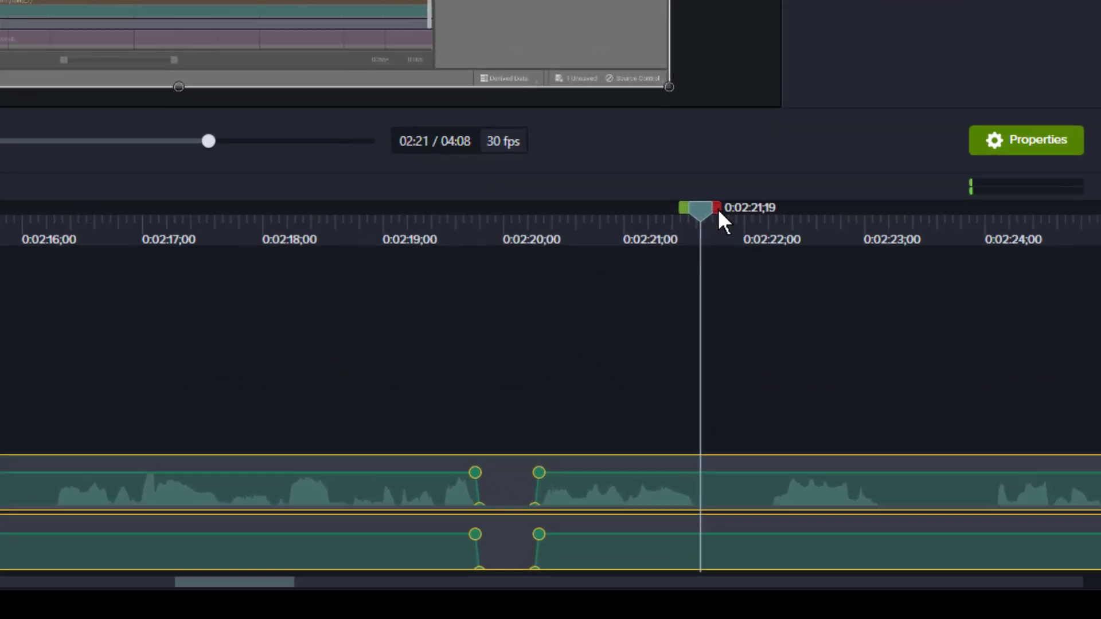
left_click_drag(718, 210, 782, 210)
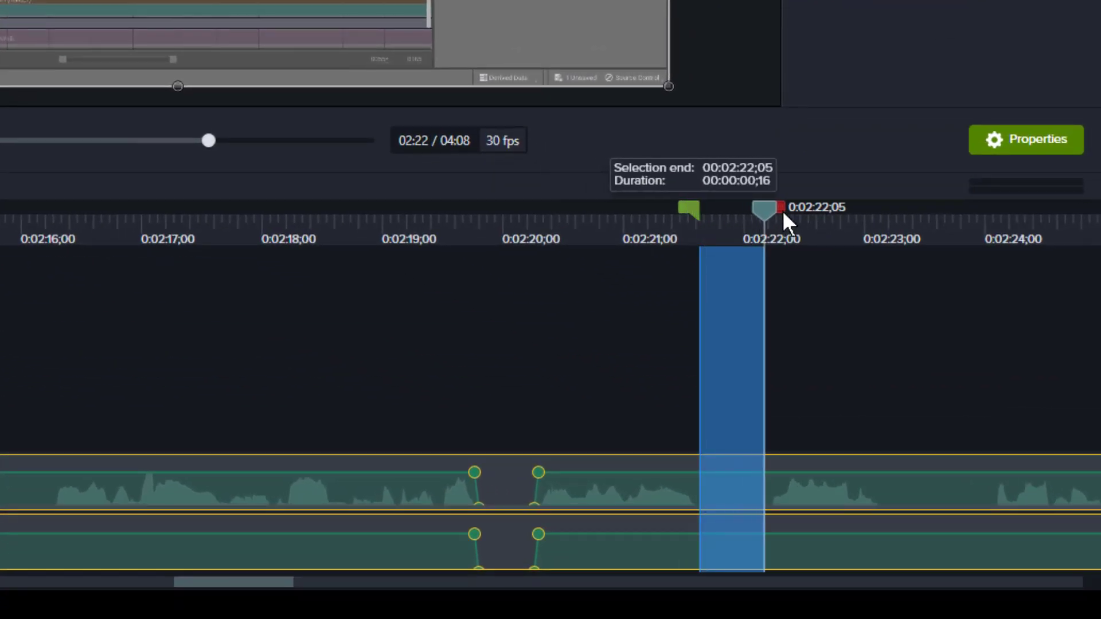
Silence the selected breath, clear the selection, and move the playhead back to 2:20;19.
right_click(741, 306)
left_click(554, 275)
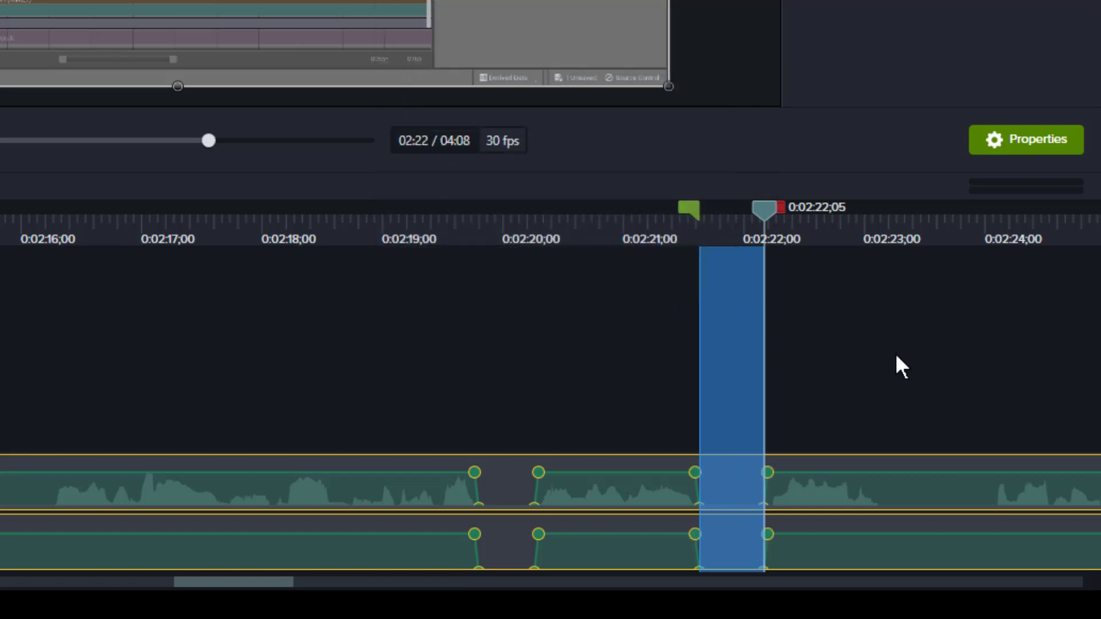
left_click(689, 209)
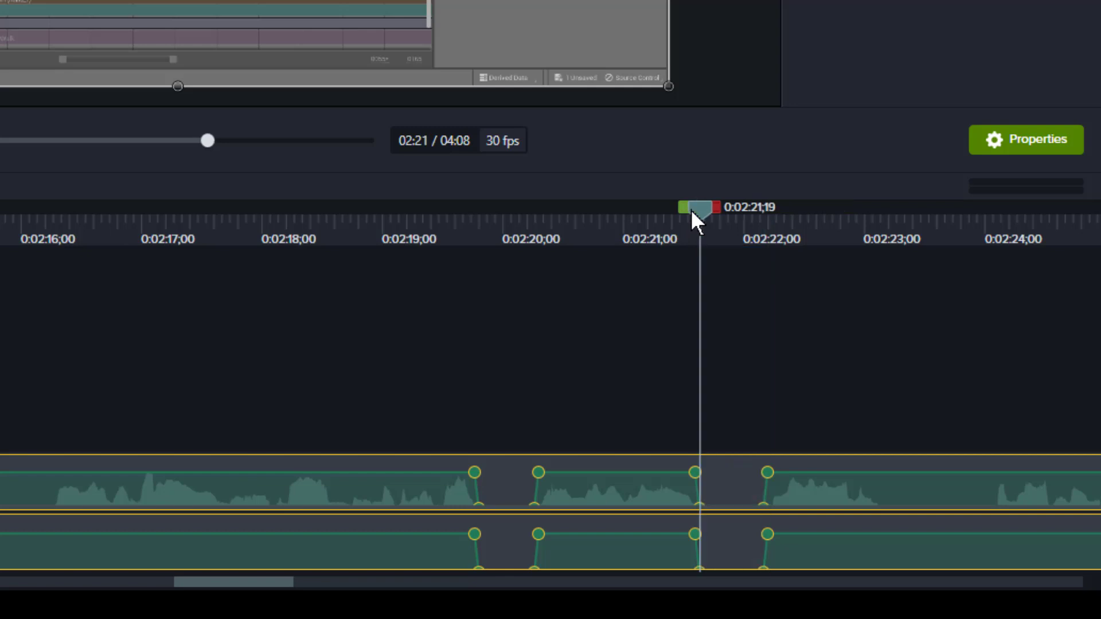
mouse_move(701, 209)
left_mouse_down()
mouse_move(595, 230)
mouse_move(581, 217)
left_mouse_up()
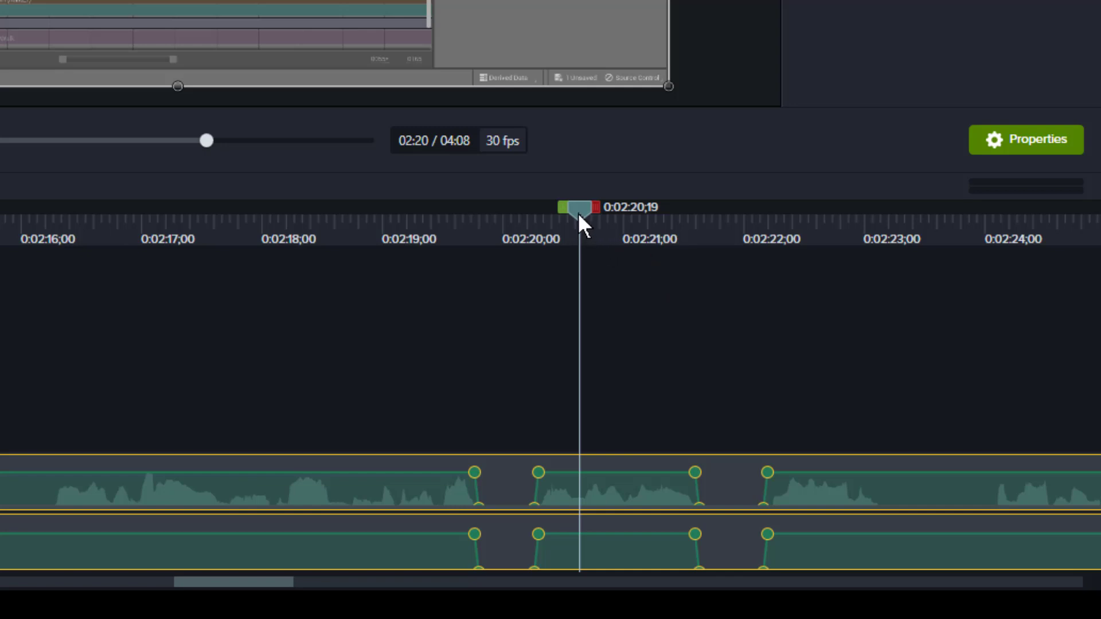
mouse_move(578, 225)
left_mouse_down()
mouse_move(631, 221)
mouse_move(414, 232)
left_mouse_up()
key("space")
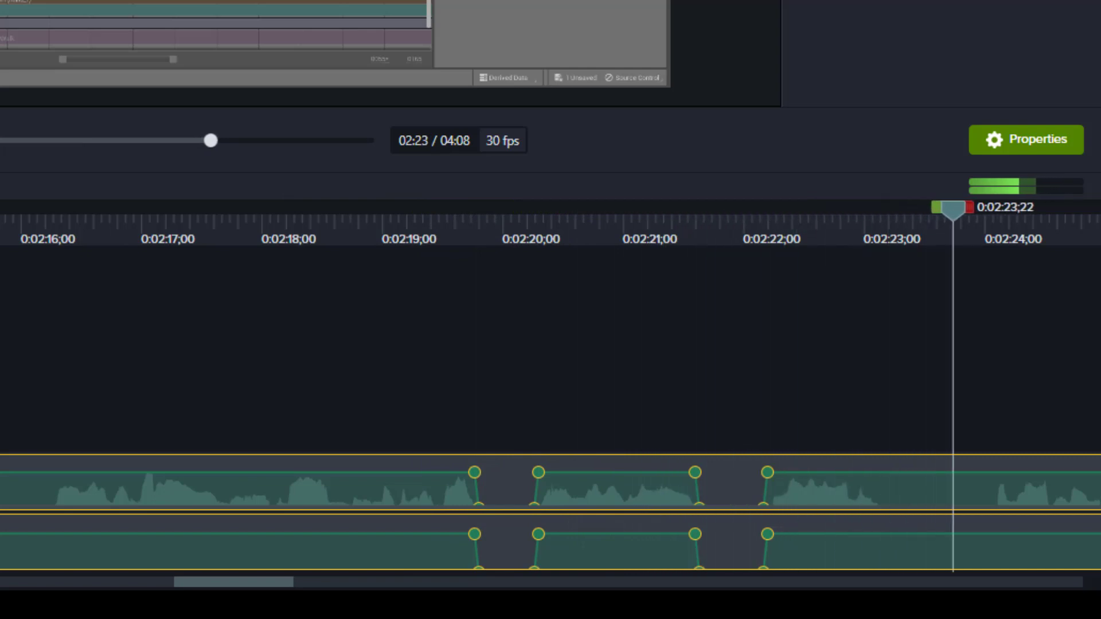
scroll(550, 387, "right", 5)
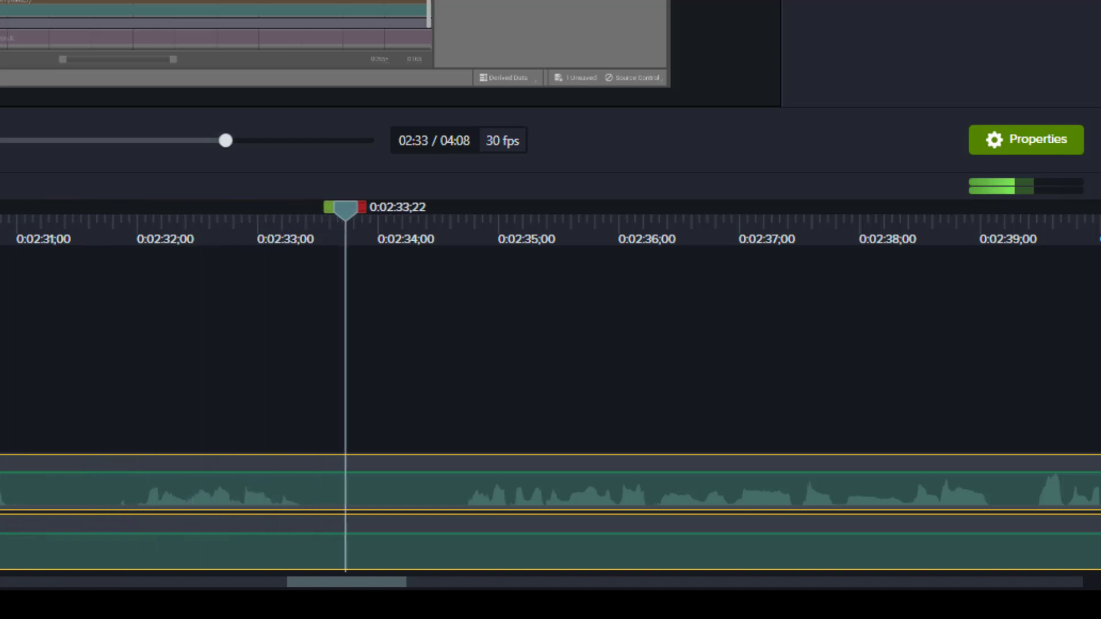
Silence the breath from 0:02:33;16 to 0:02:34;20, then return the playhead to 2:32;25.
key("space")
mouse_move(401, 214)
left_mouse_down()
mouse_move(326, 218)
mouse_move(474, 226)
left_mouse_up()
right_click(426, 302)
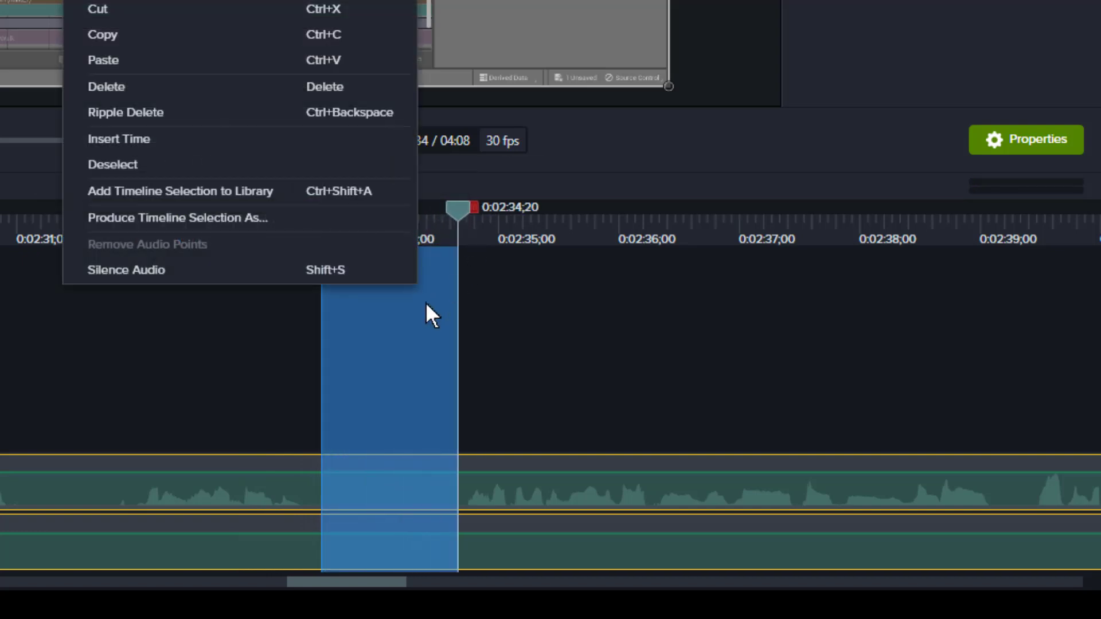
left_click(286, 271)
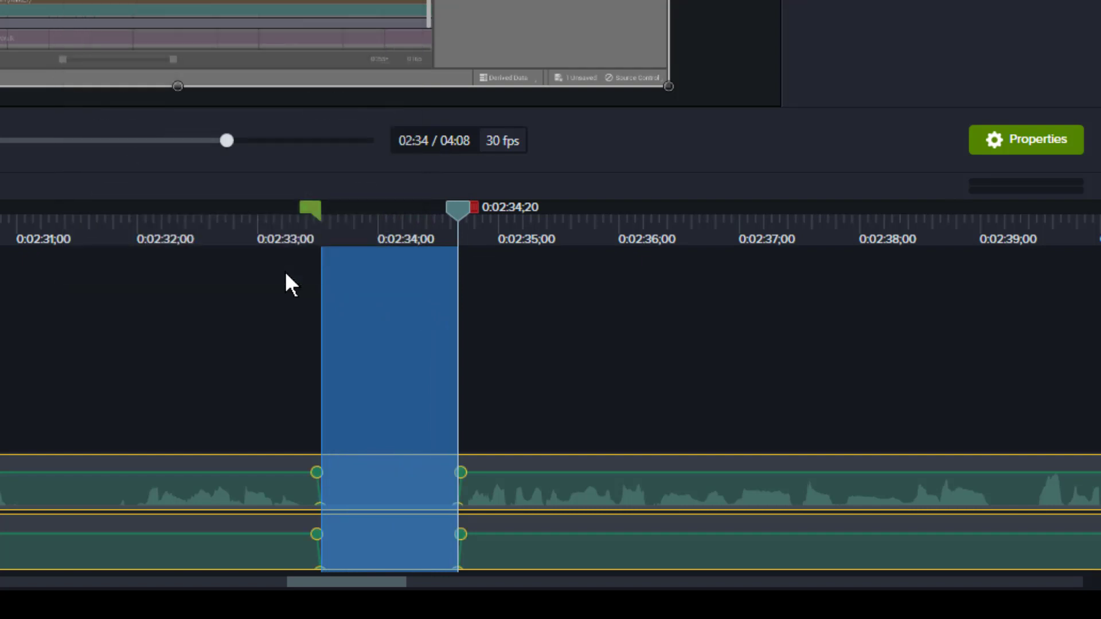
left_click(310, 215)
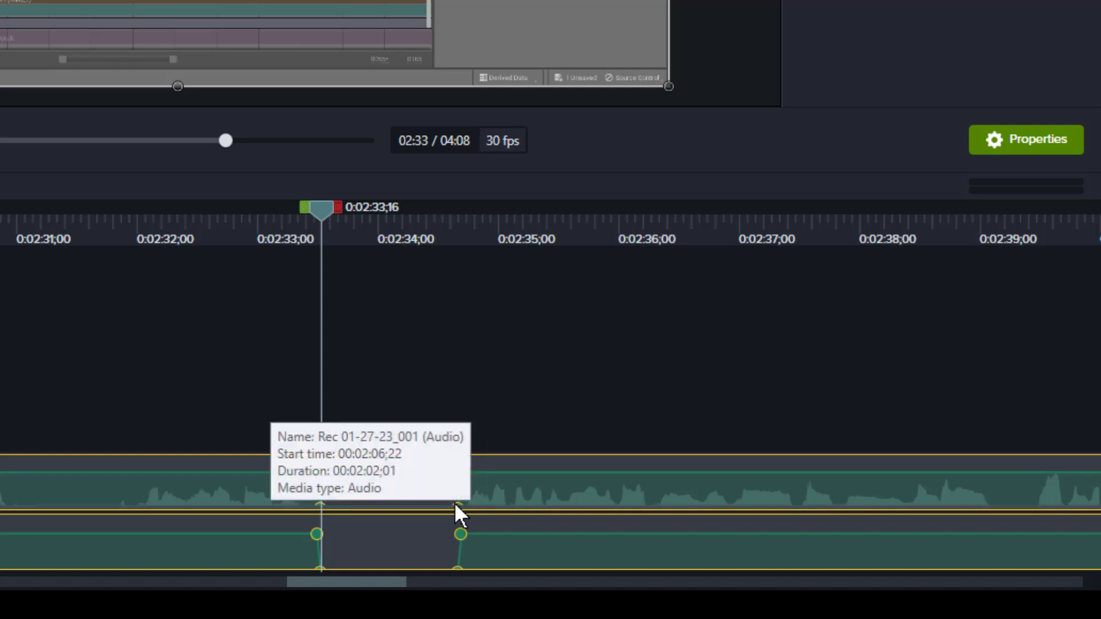
left_click_drag(324, 208, 239, 209)
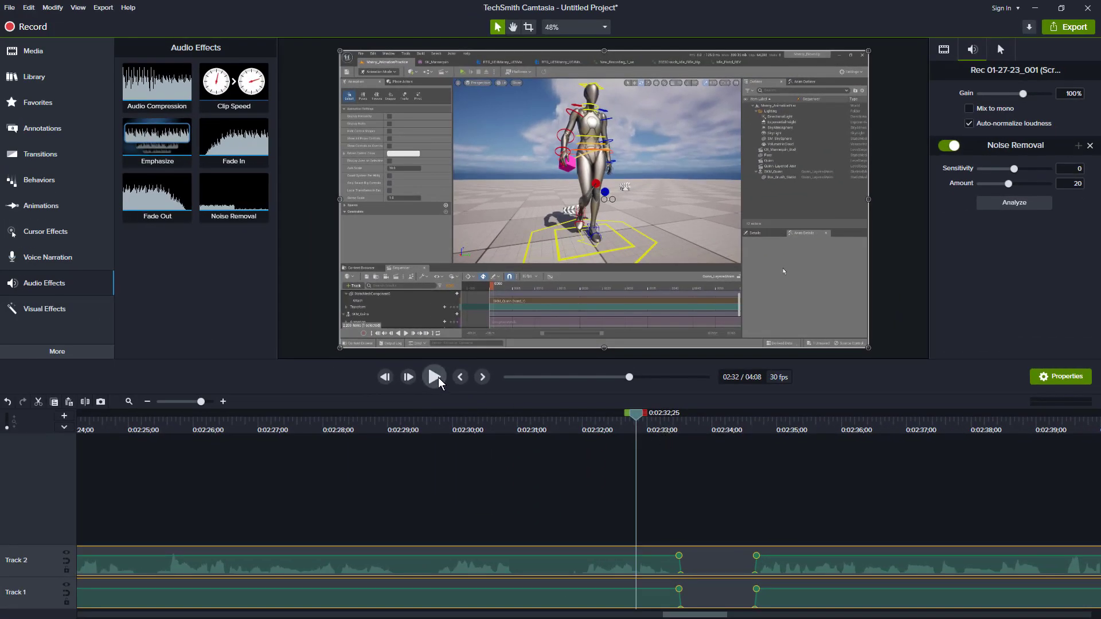
left_click(435, 376)
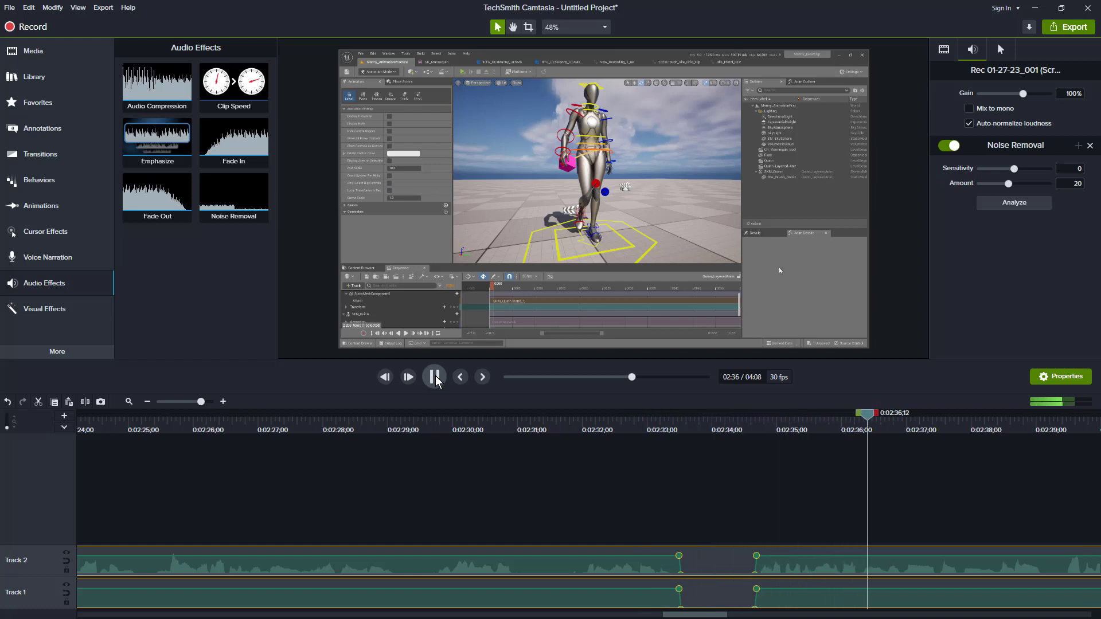
left_click(434, 377)
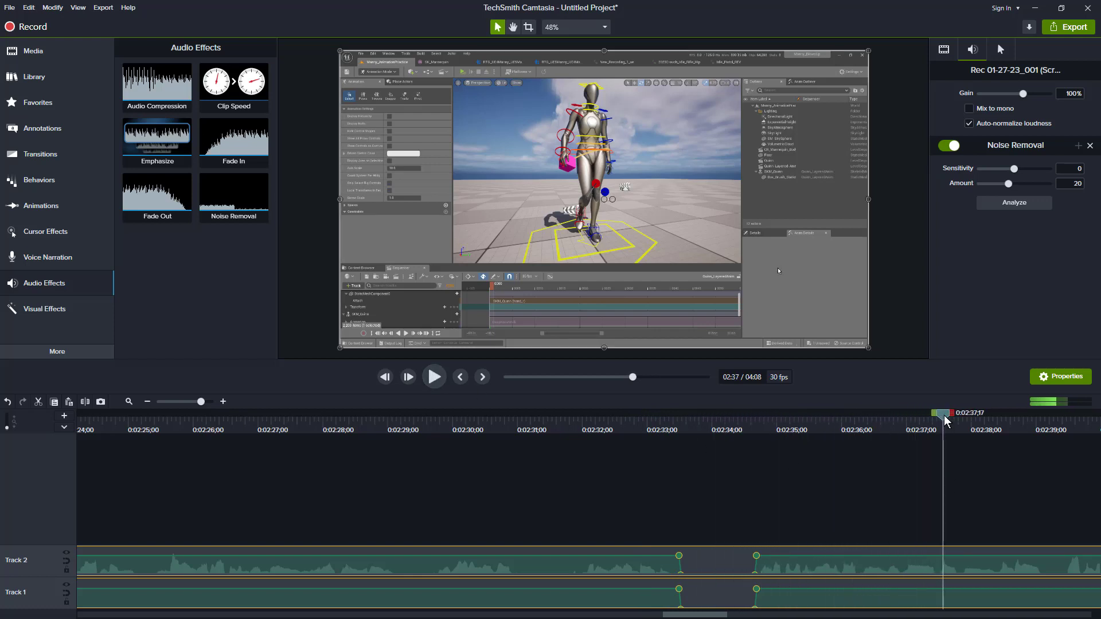
left_click_drag(944, 419, 590, 452)
left_click(434, 378)
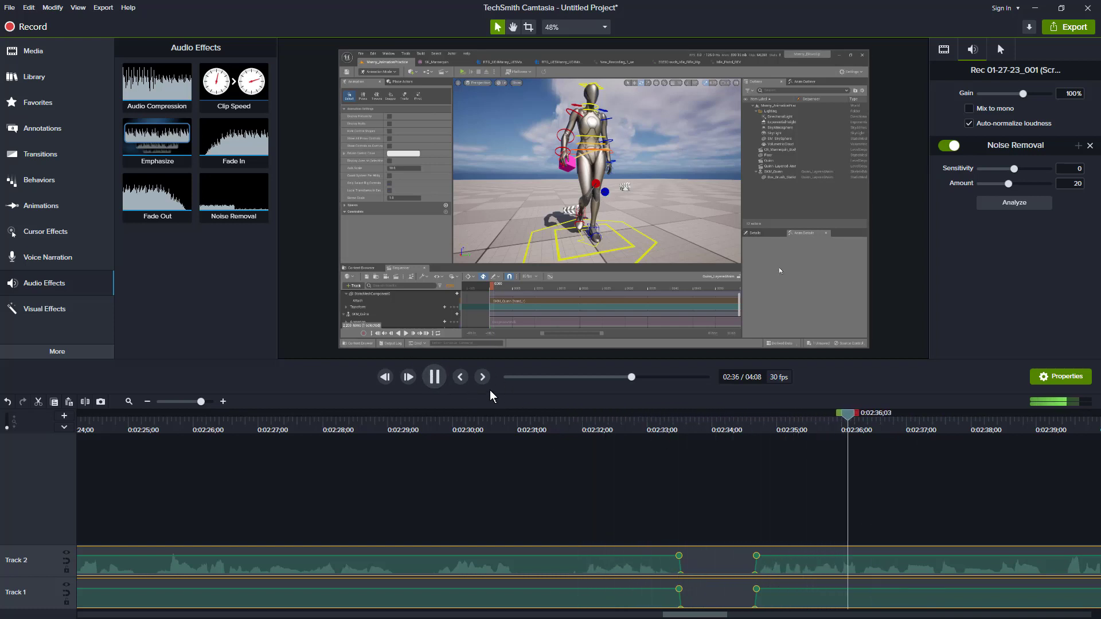
left_click(435, 377)
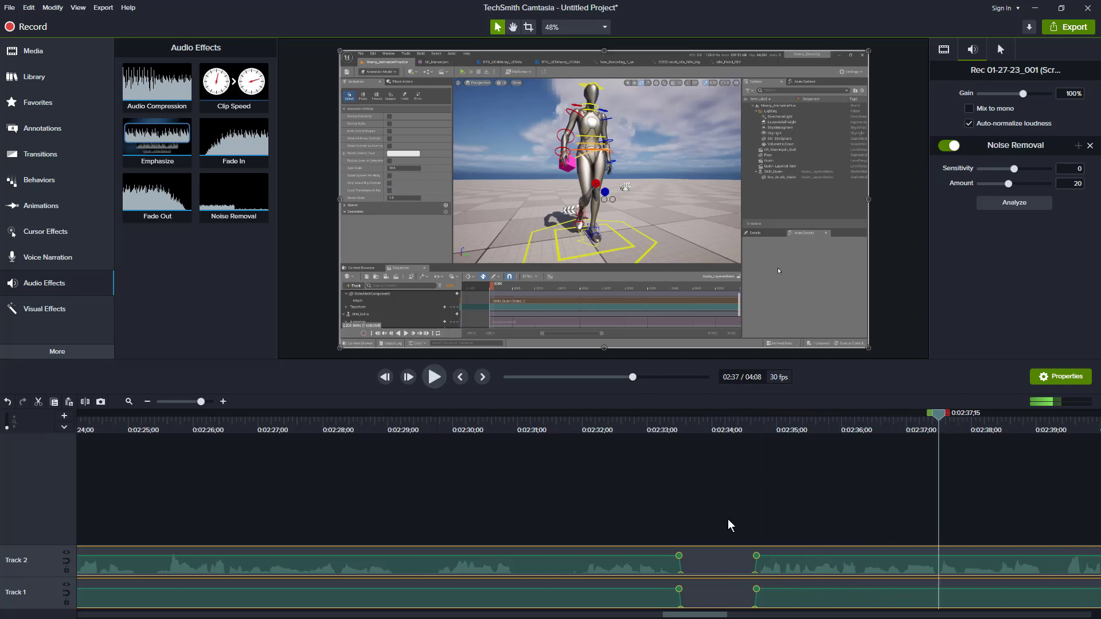